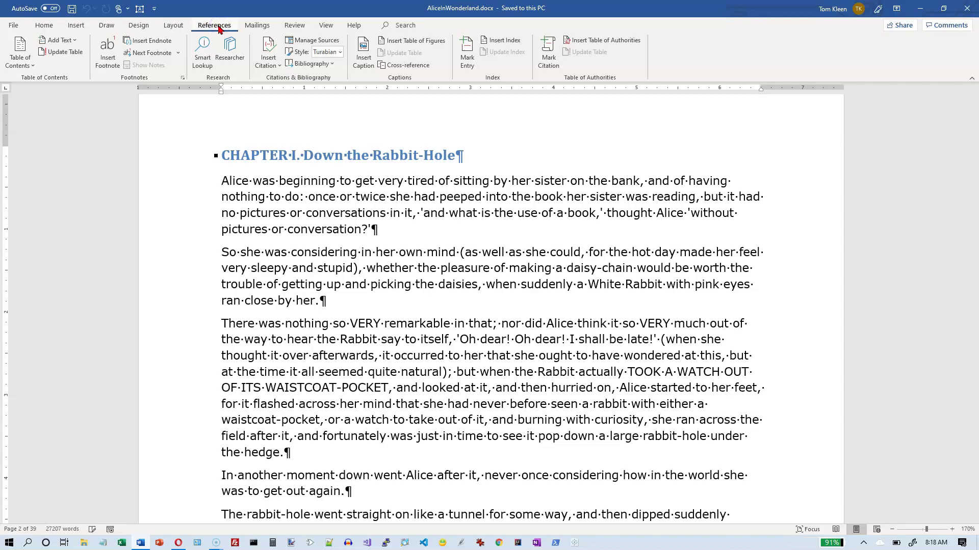
# Start creating a new citation source at the end of the first paragraph of Chapter I.
pyautogui.click(261, 84)
pyautogui.click(389, 231)
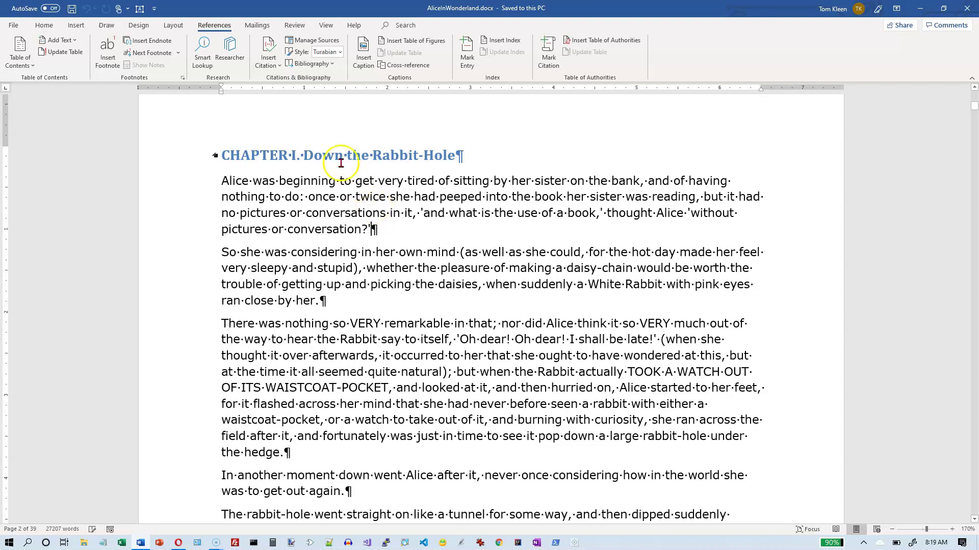
pyautogui.click(279, 67)
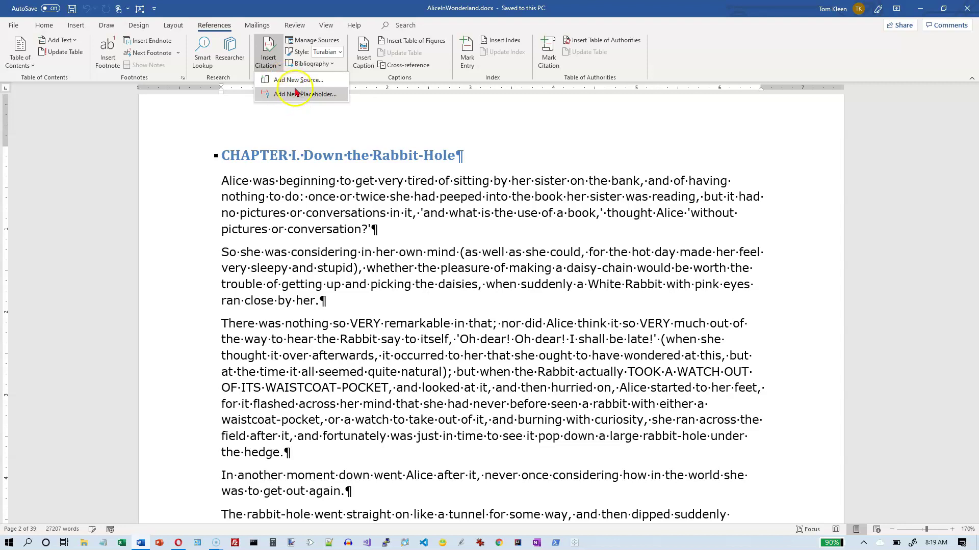
pyautogui.click(296, 80)
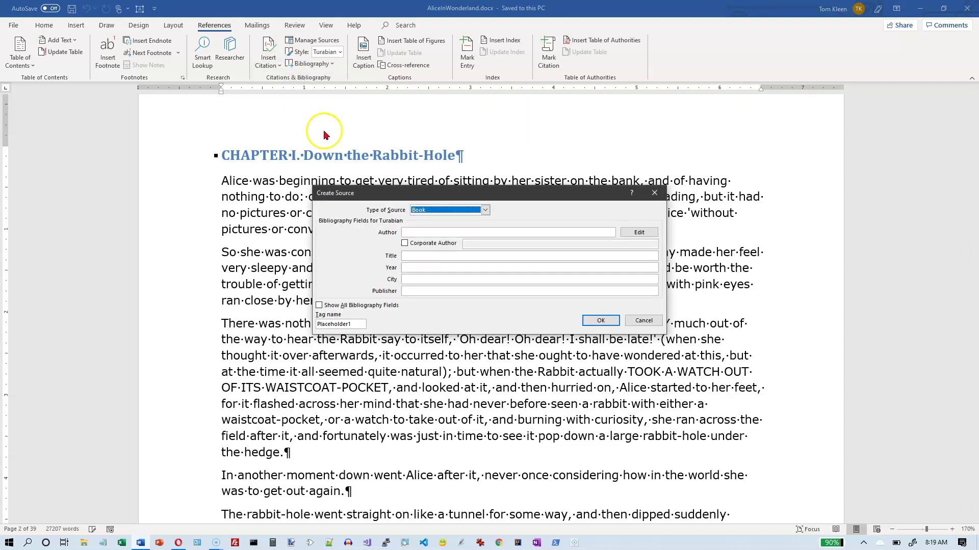
pyautogui.moveTo(456, 194); pyautogui.dragTo(441, 120)
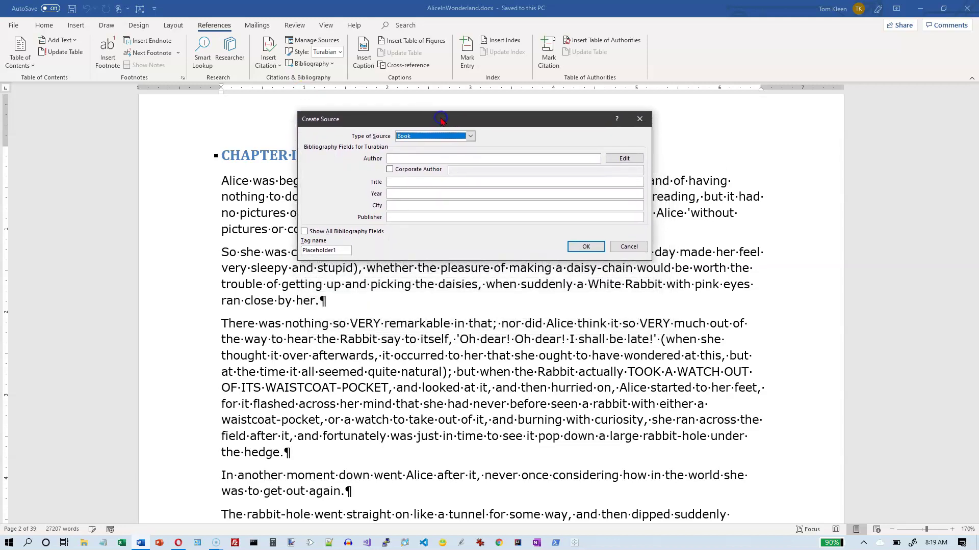
# Look through the available source types, keeping Book as the type.
pyautogui.click(471, 136)
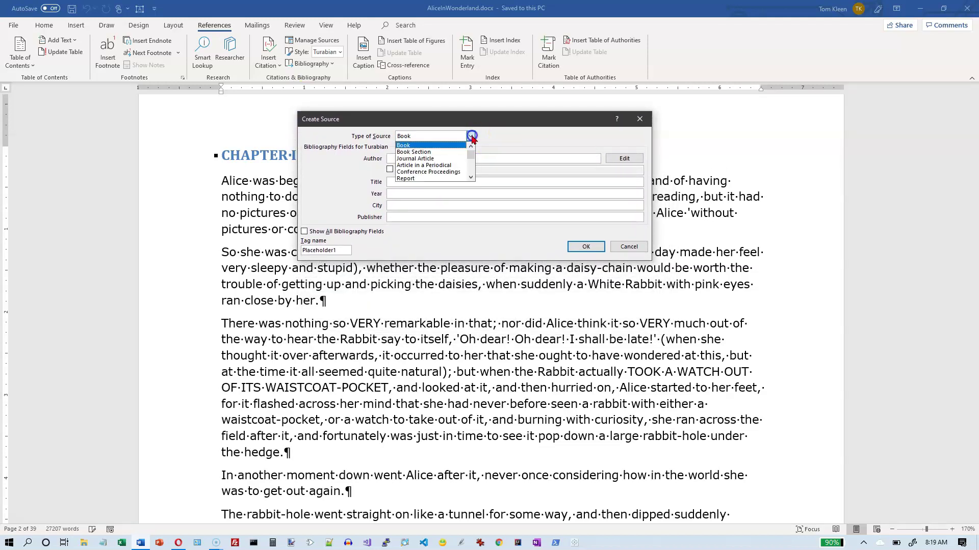
pyautogui.click(470, 176)
pyautogui.click(470, 177)
pyautogui.click(471, 177)
pyautogui.click(470, 177)
pyautogui.click(471, 177)
pyautogui.click(470, 177)
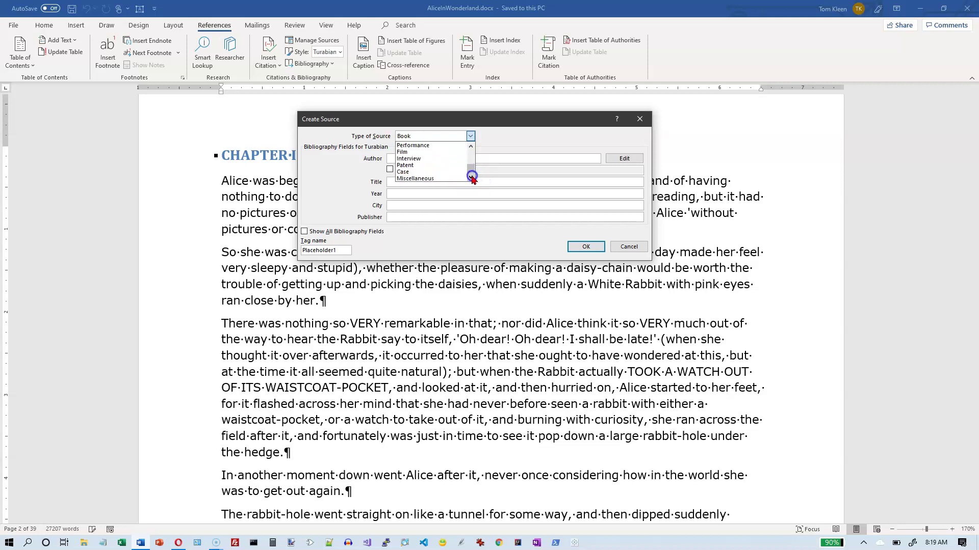
pyautogui.click(493, 142)
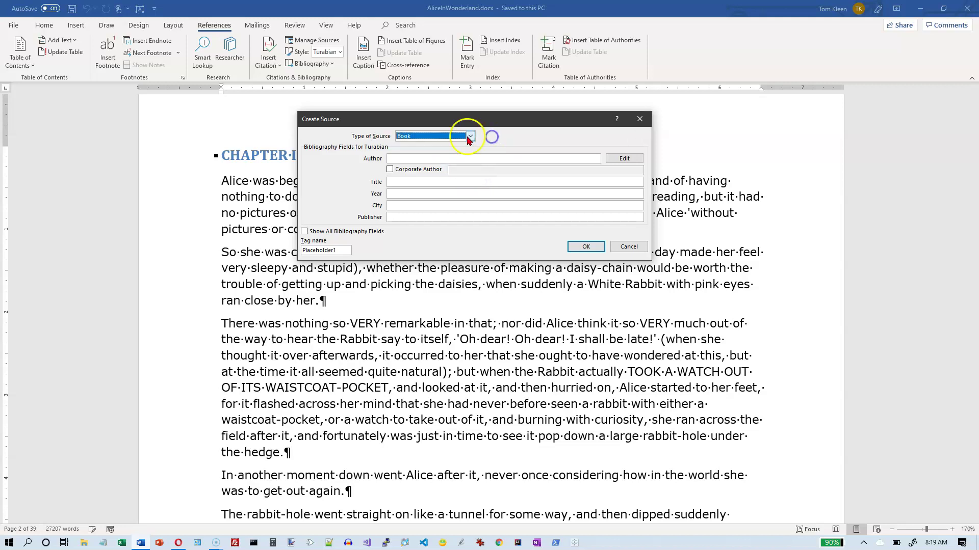
# Enter "Carroll, Lewis" as the source's author, "Alice in Wonderland" as its title and 2000 as its year.
pyautogui.click(428, 158)
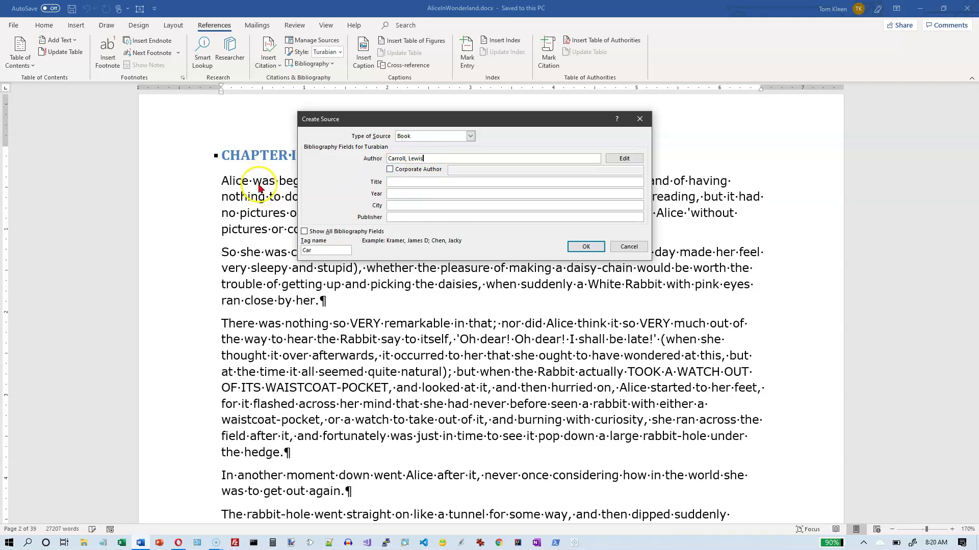
pyautogui.click(409, 182)
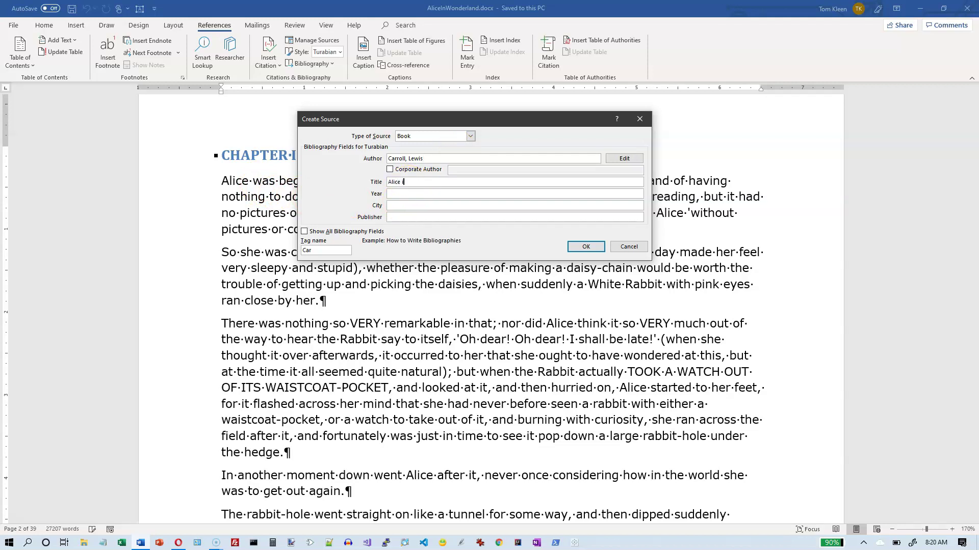
pyautogui.press('Tab')
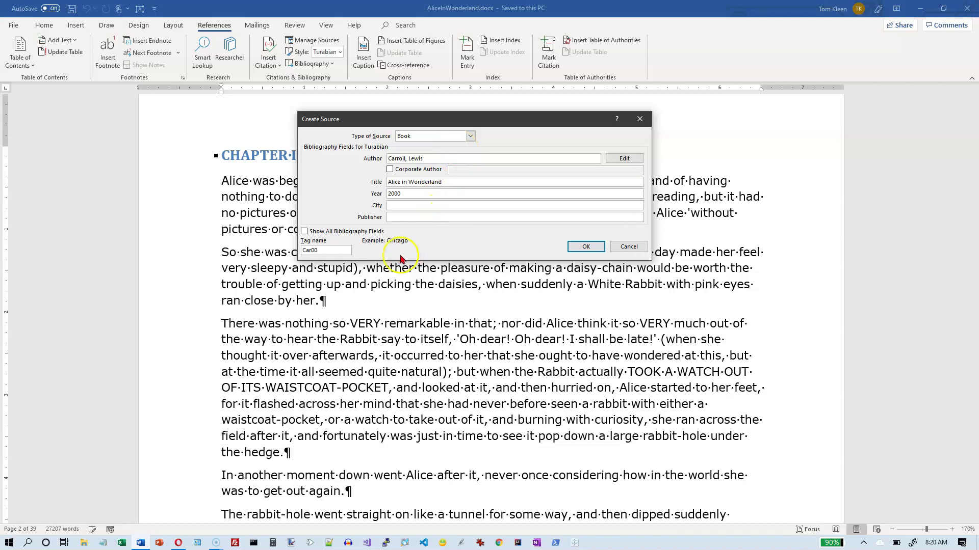
# Show all bibliography fields for the book source, and save it to insert its citation.
pyautogui.click(304, 232)
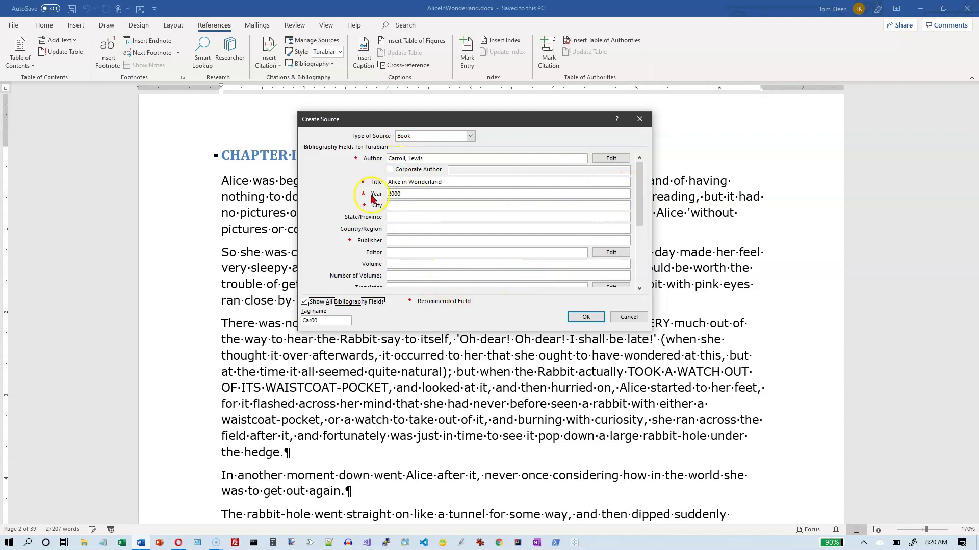
pyautogui.moveTo(640, 219)
pyautogui.mouseDown()
pyautogui.moveTo(639, 281)
pyautogui.moveTo(639, 200)
pyautogui.mouseUp()
pyautogui.click(398, 206)
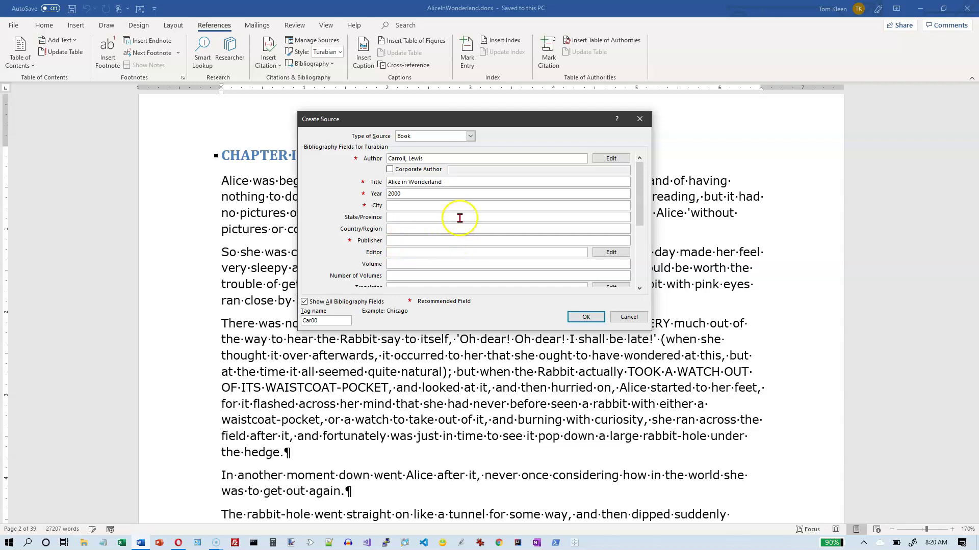
pyautogui.click(586, 317)
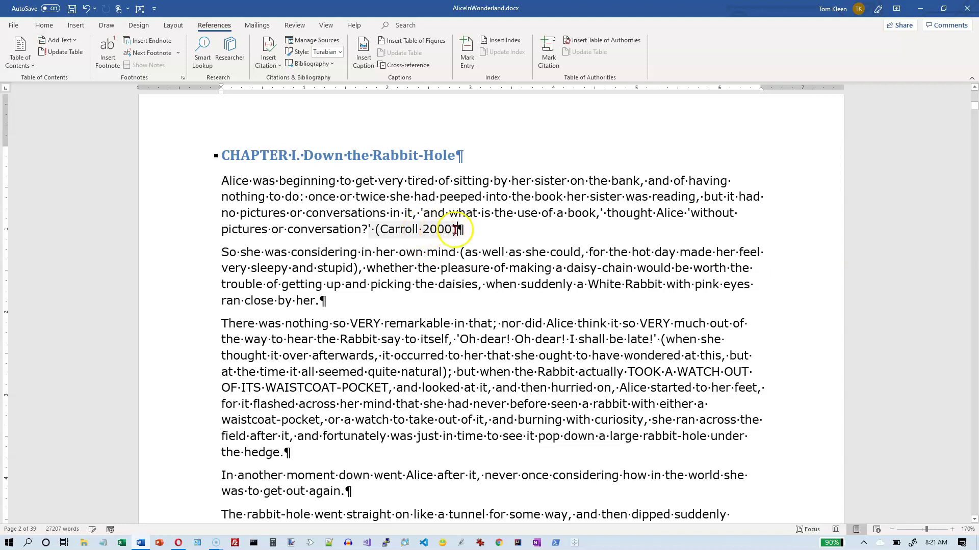
# Select the inserted citation and examine its options for editing, conversion to static text and updating.
pyautogui.click(400, 232)
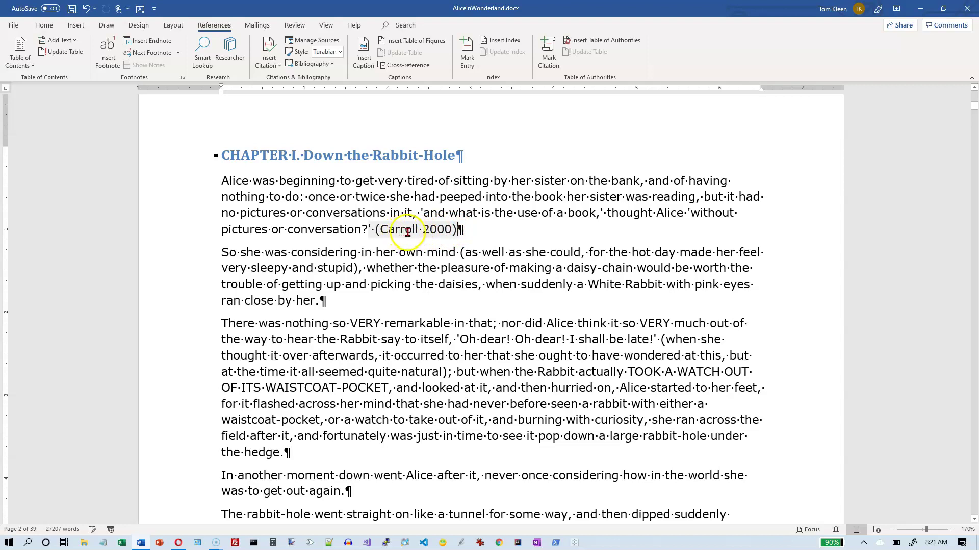
pyautogui.click(408, 232)
pyautogui.moveTo(406, 232); pyautogui.dragTo(450, 237)
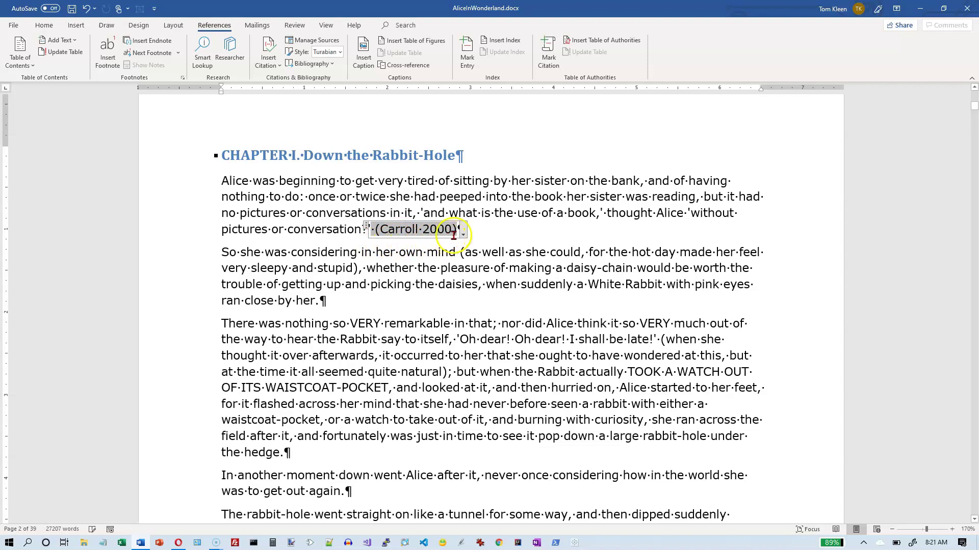
pyautogui.click(463, 235)
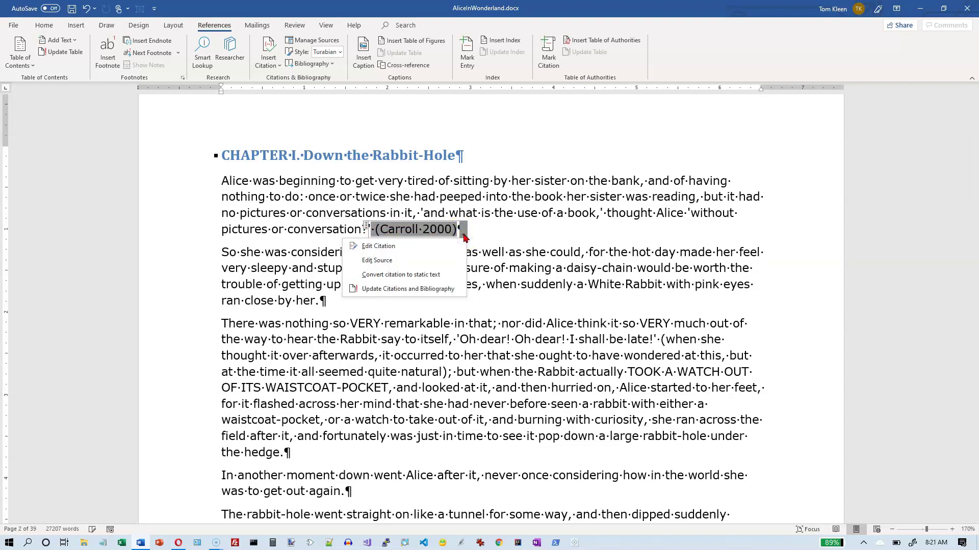
pyautogui.click(408, 249)
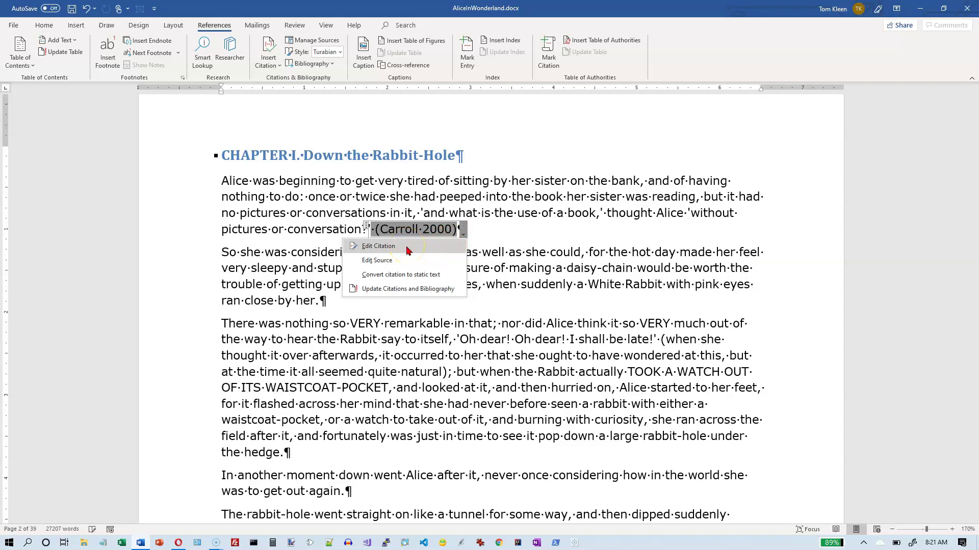
pyautogui.click(401, 259)
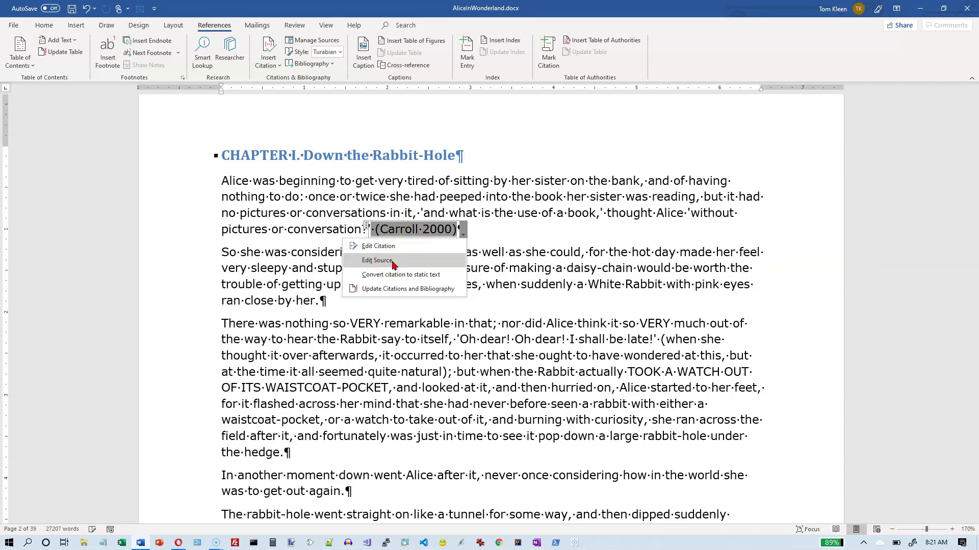
pyautogui.click(399, 280)
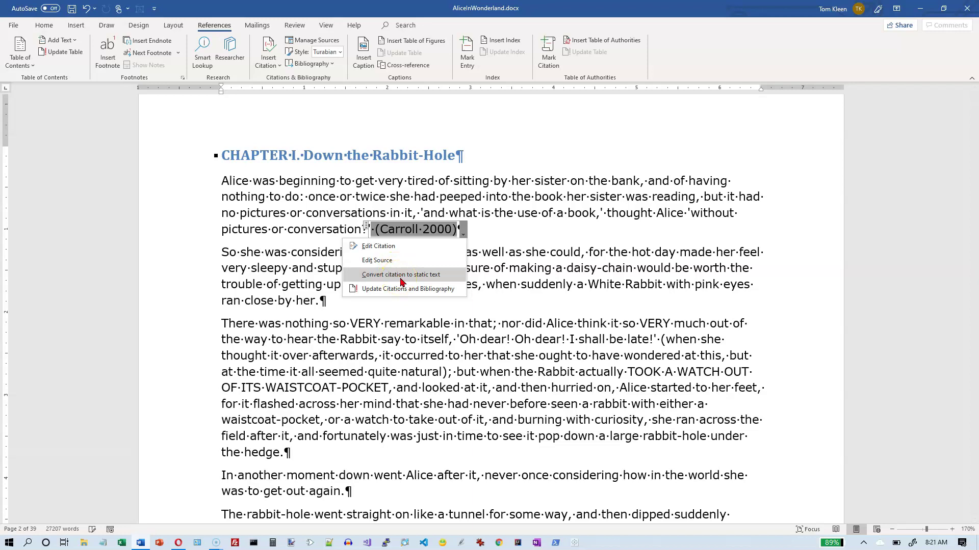
pyautogui.click(415, 247)
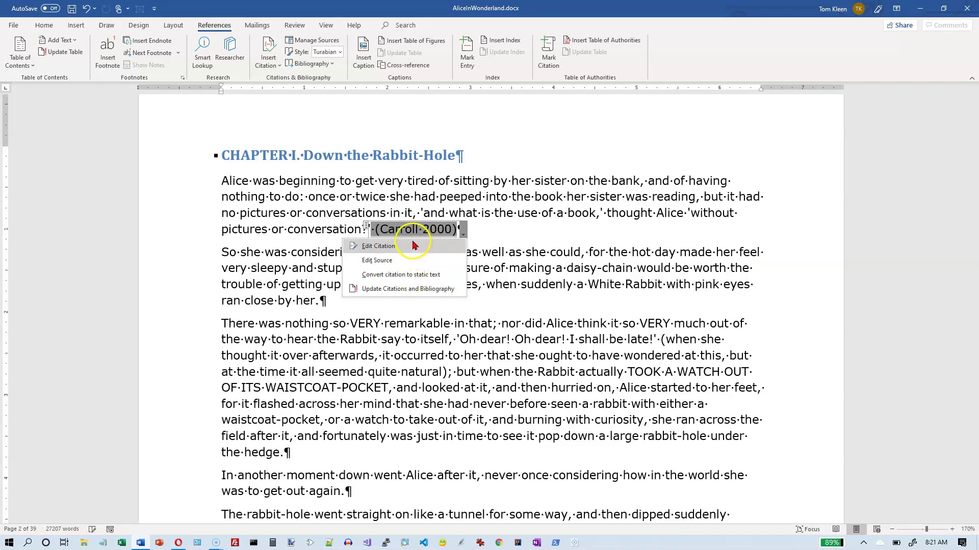
pyautogui.click(415, 276)
pyautogui.click(399, 263)
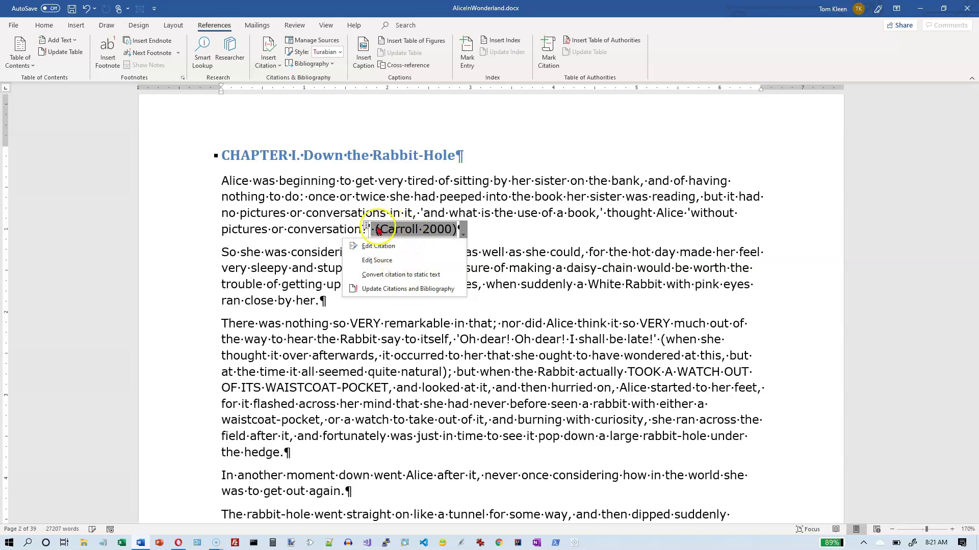
# Move the citation in front of the closing quotation mark of the first paragraph.
pyautogui.moveTo(365, 230); pyautogui.dragTo(370, 230)
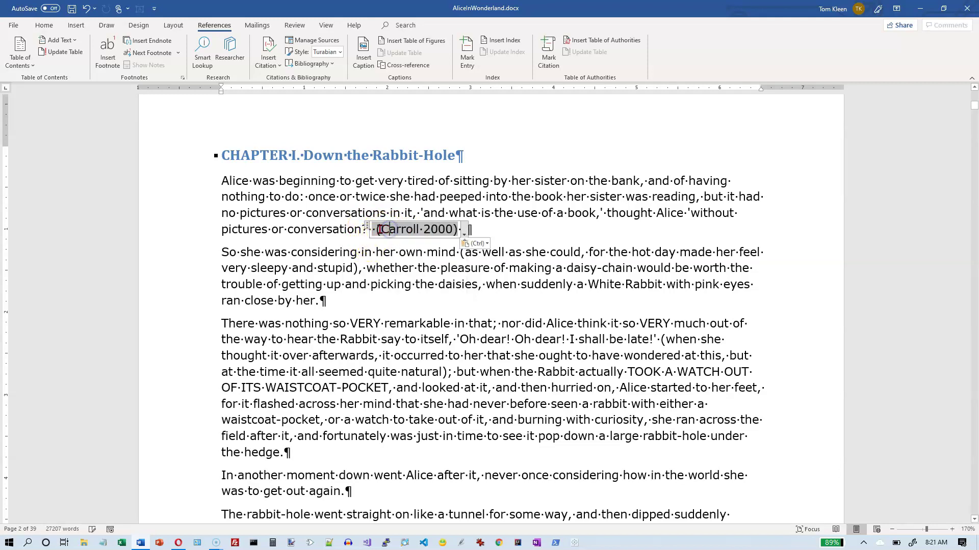
pyautogui.click(367, 226)
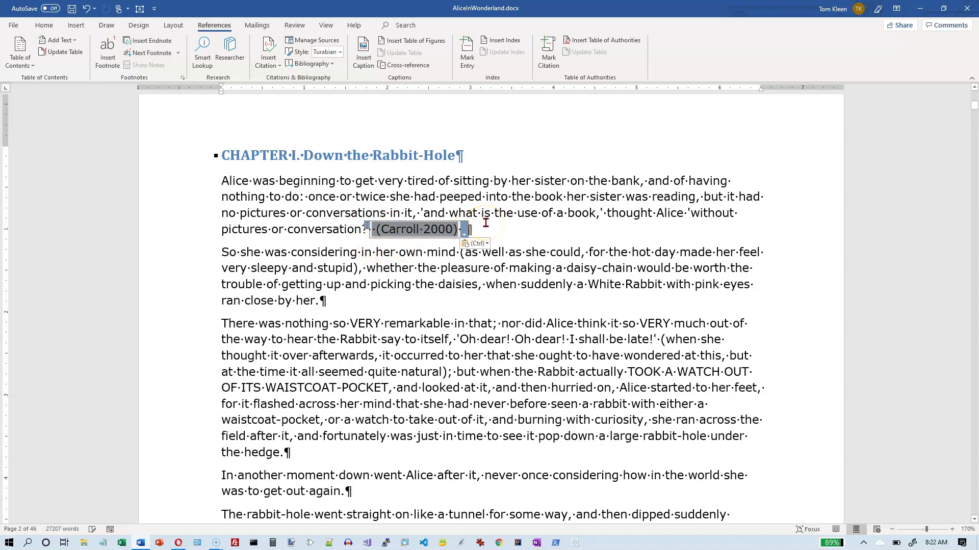
pyautogui.hotkey('ctrl', 'z')
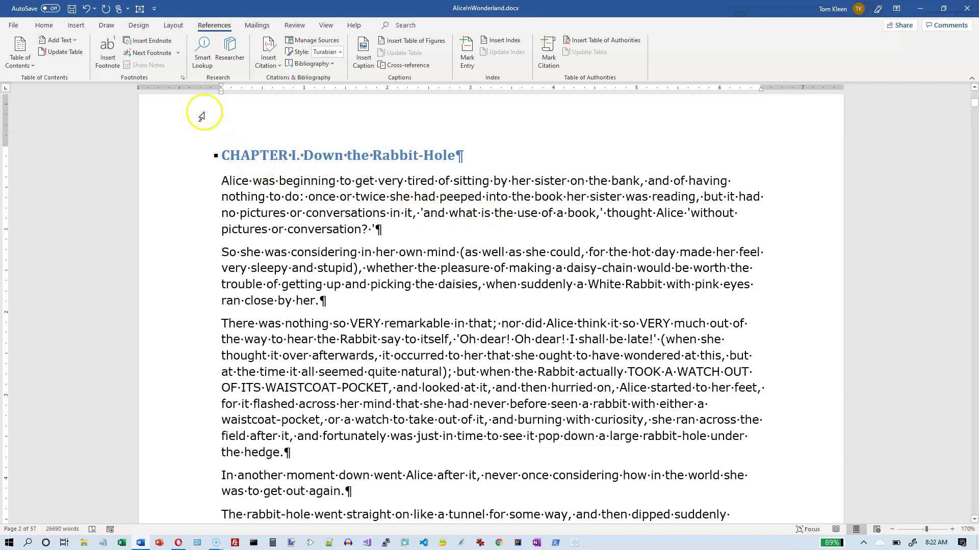
pyautogui.click(106, 8)
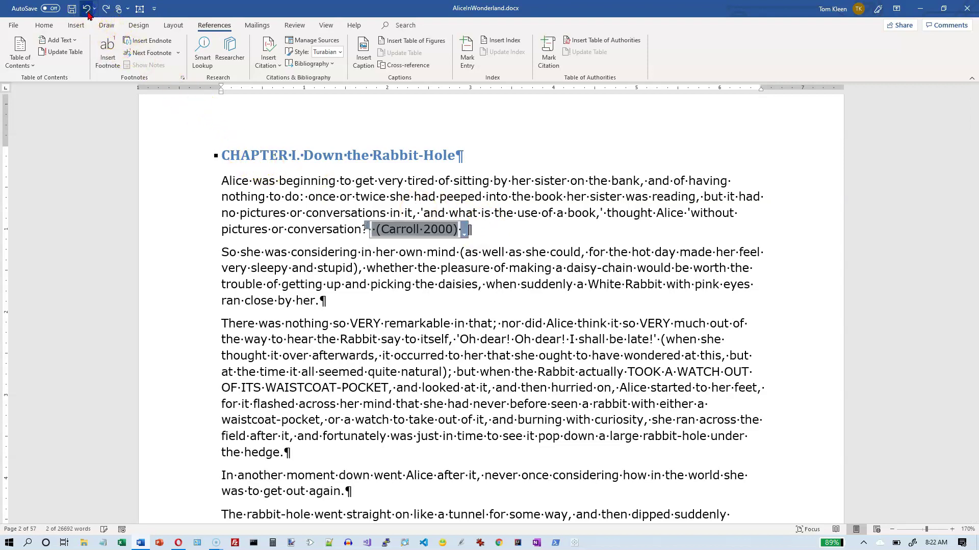
# Insert a citation of the existing Alice in Wonderland source at the end of the second paragraph.
pyautogui.click(487, 220)
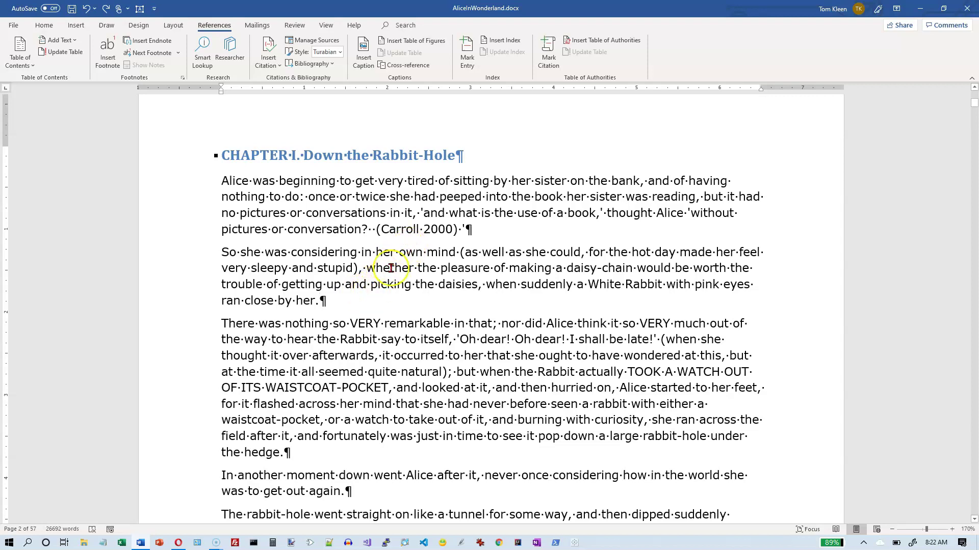
pyautogui.click(278, 65)
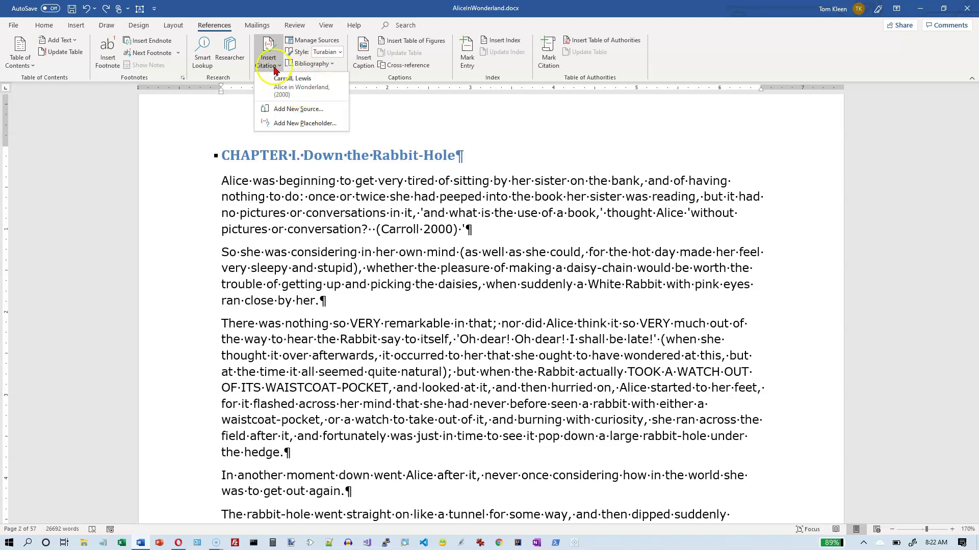
pyautogui.click(293, 86)
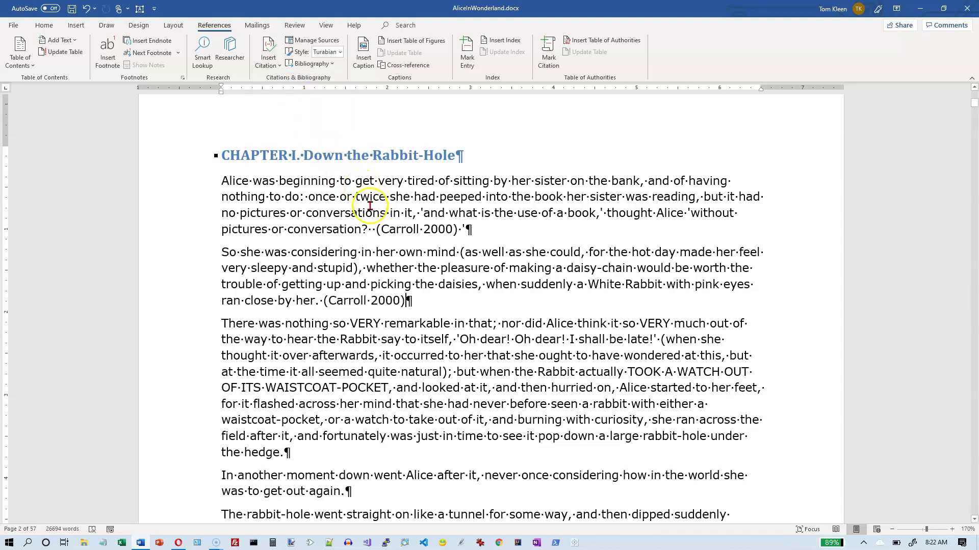
# Try the APA Sixth Edition citation style, and settle on MLA Seventh Edition.
pyautogui.click(341, 53)
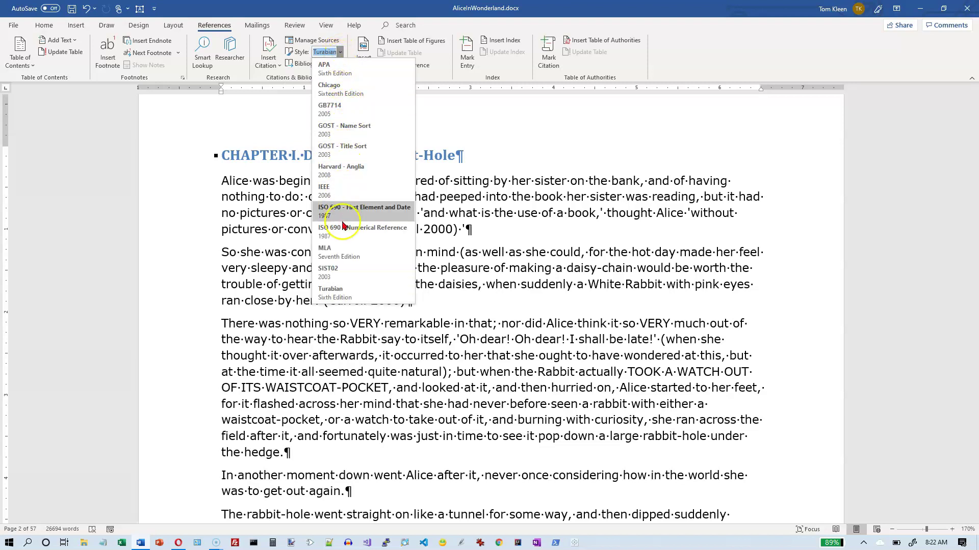
pyautogui.click(355, 71)
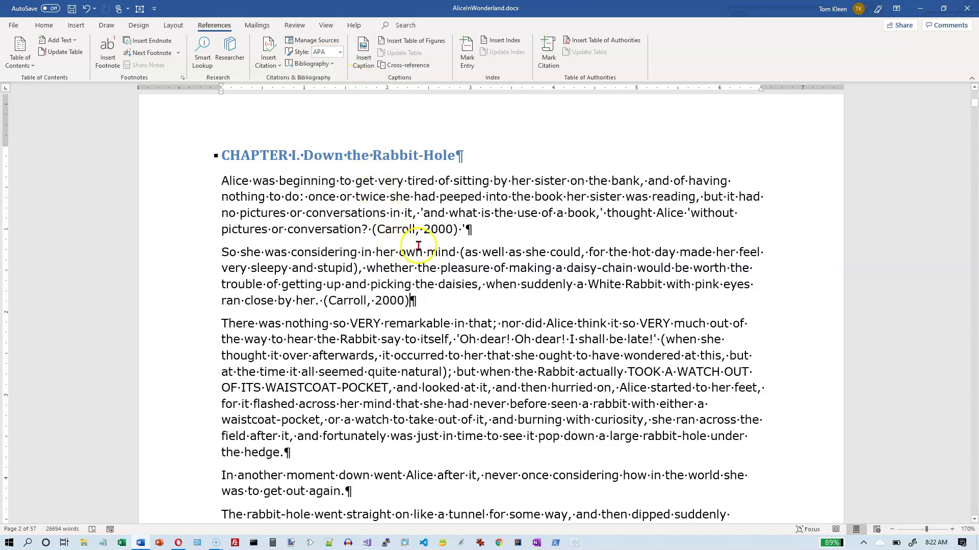
pyautogui.click(340, 55)
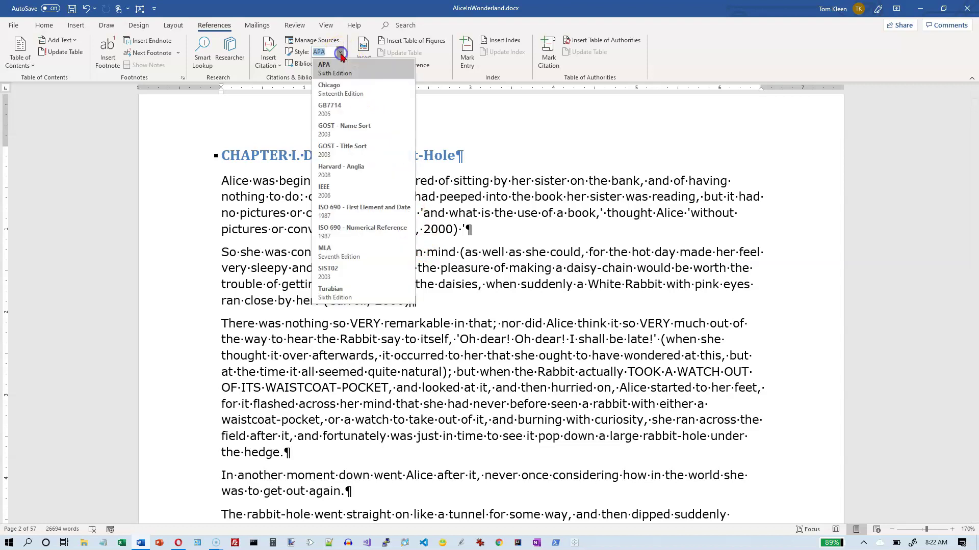
pyautogui.click(339, 252)
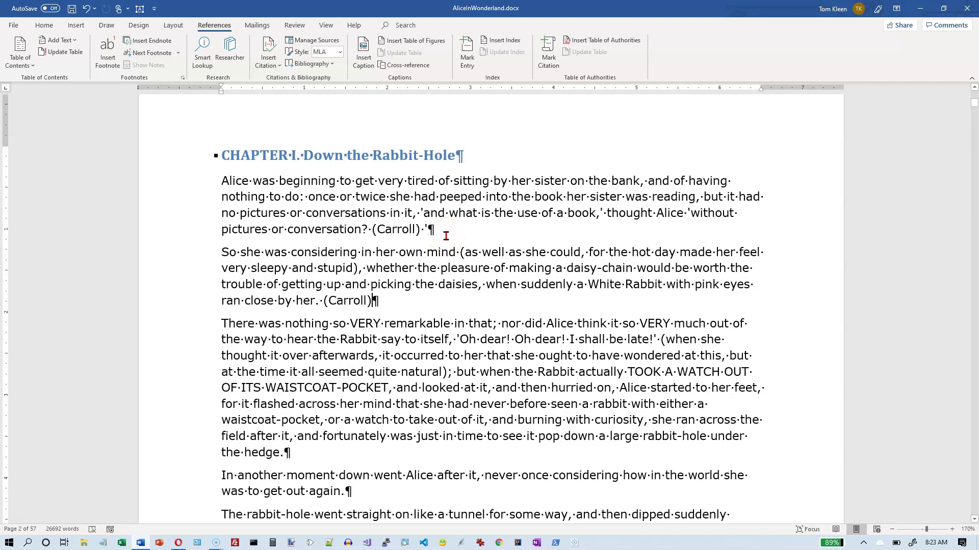
# Check the list of citation styles without changing it, and open the Source Manager.
pyautogui.click(339, 51)
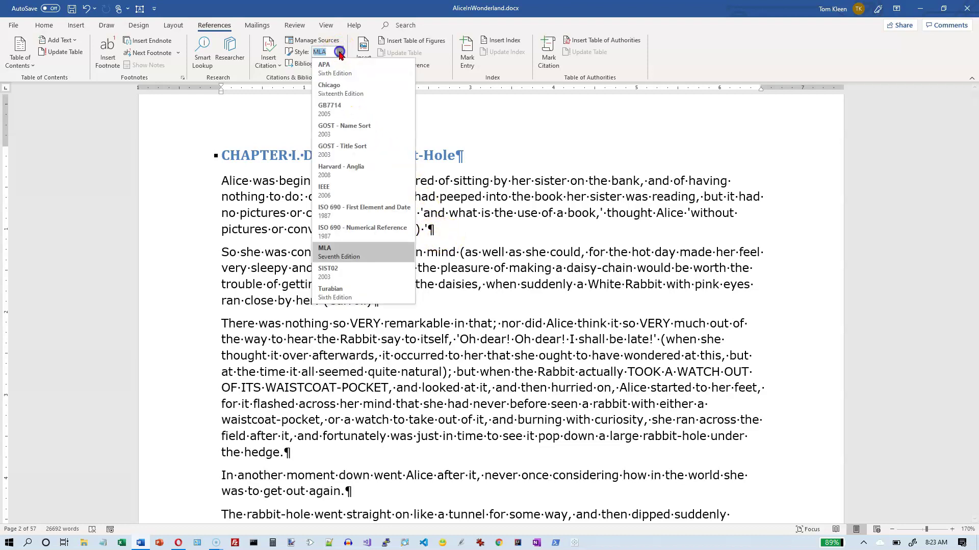
pyautogui.click(339, 53)
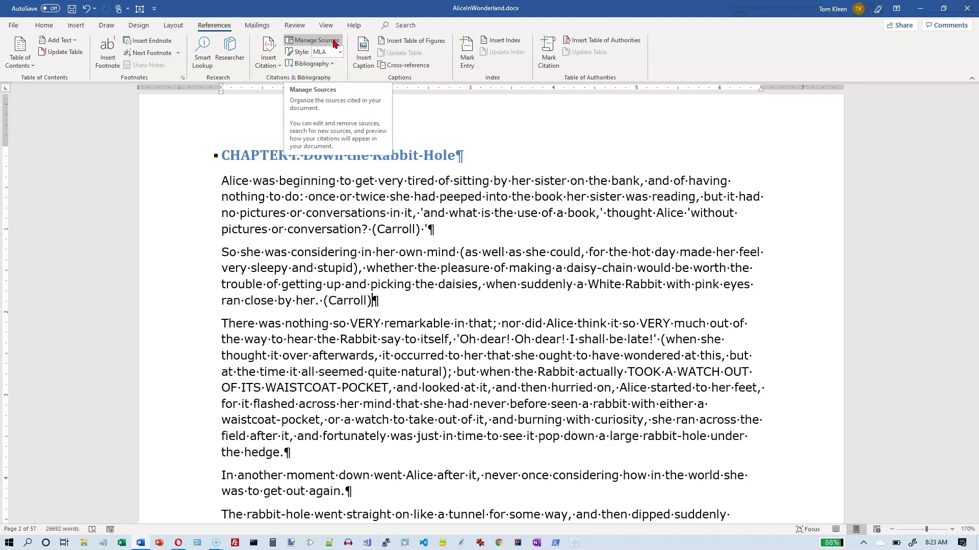
pyautogui.click(335, 43)
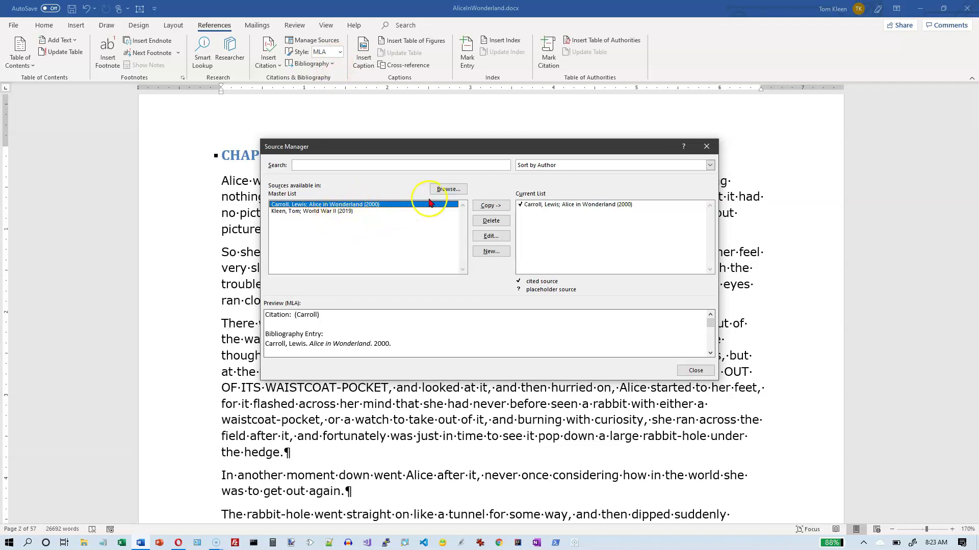
# Open the master list's Alice in Wonderland source for editing, show all its bibliography fields, and accept the source without changing its values.
pyautogui.click(322, 212)
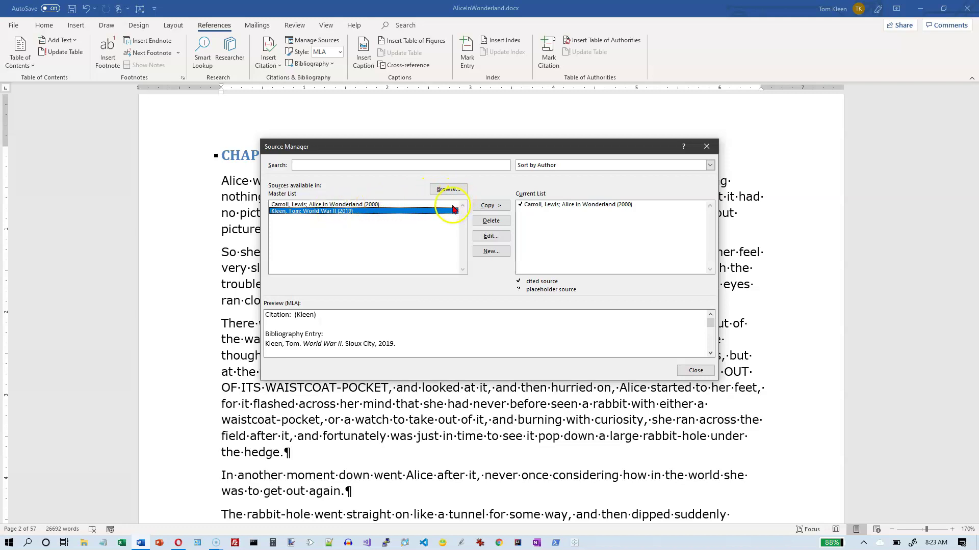
pyautogui.click(349, 205)
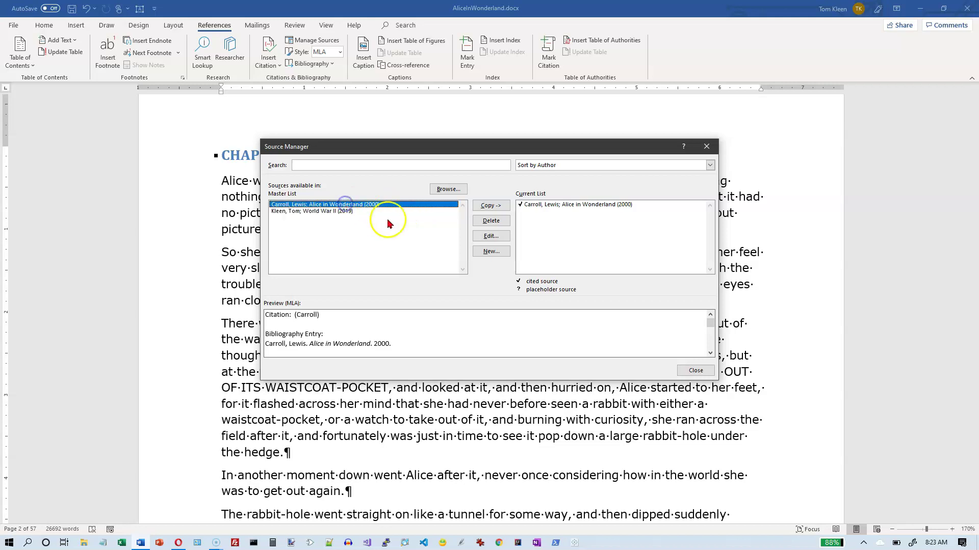
pyautogui.click(491, 237)
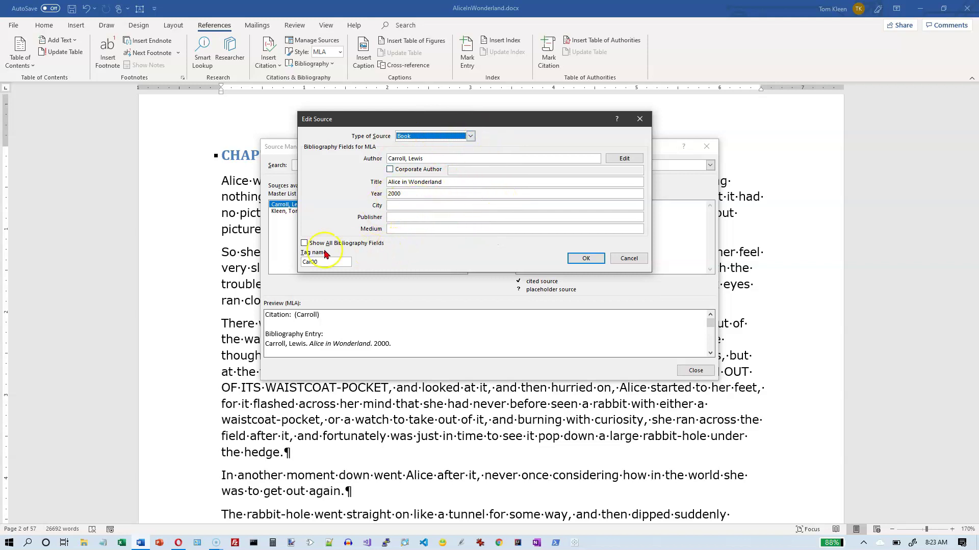
pyautogui.click(304, 244)
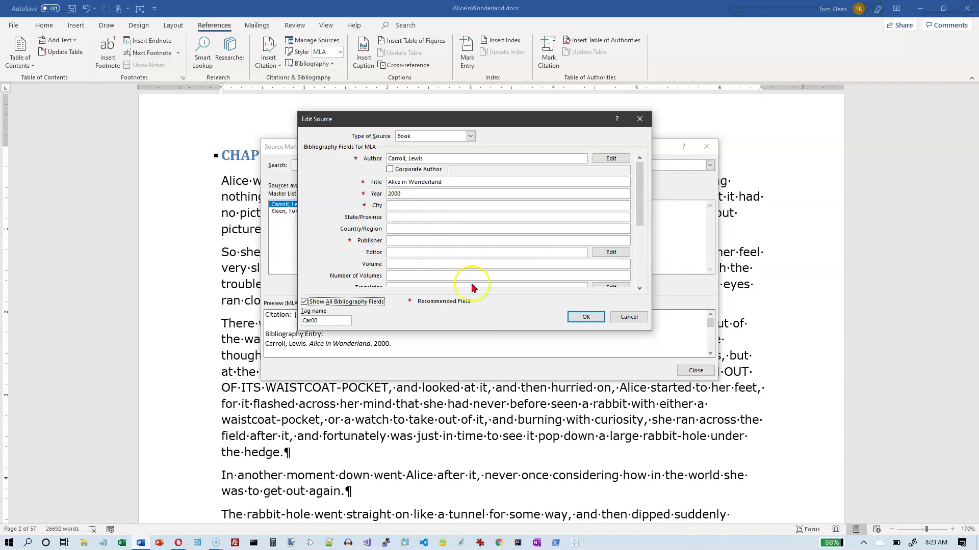
pyautogui.click(585, 318)
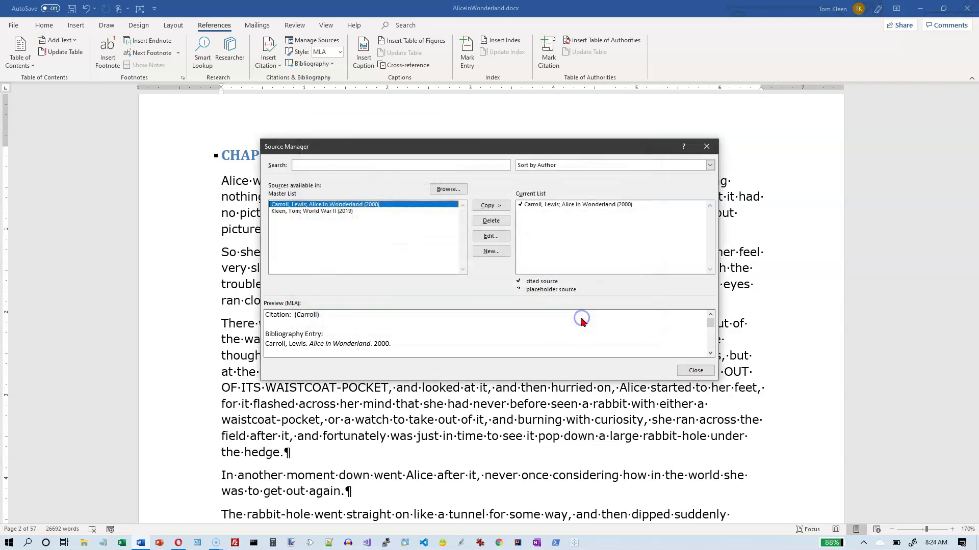
# Delete the World War II (2019) source from the master list and close the Source Manager.
pyautogui.click(495, 224)
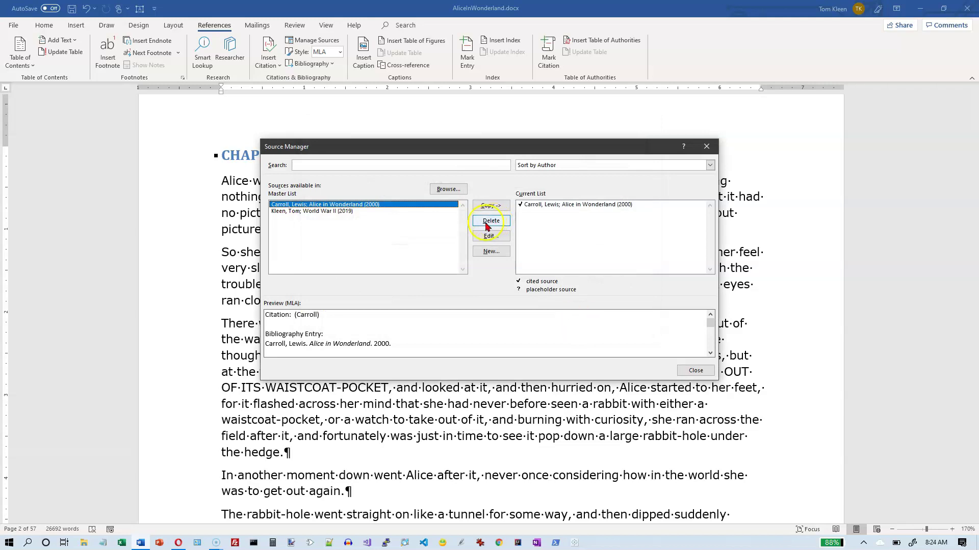
pyautogui.click(328, 212)
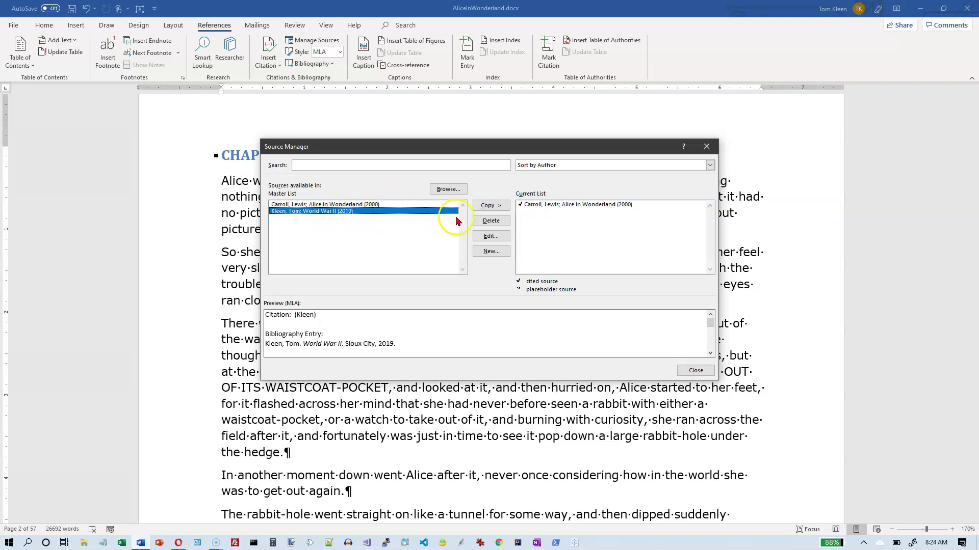
pyautogui.click(488, 222)
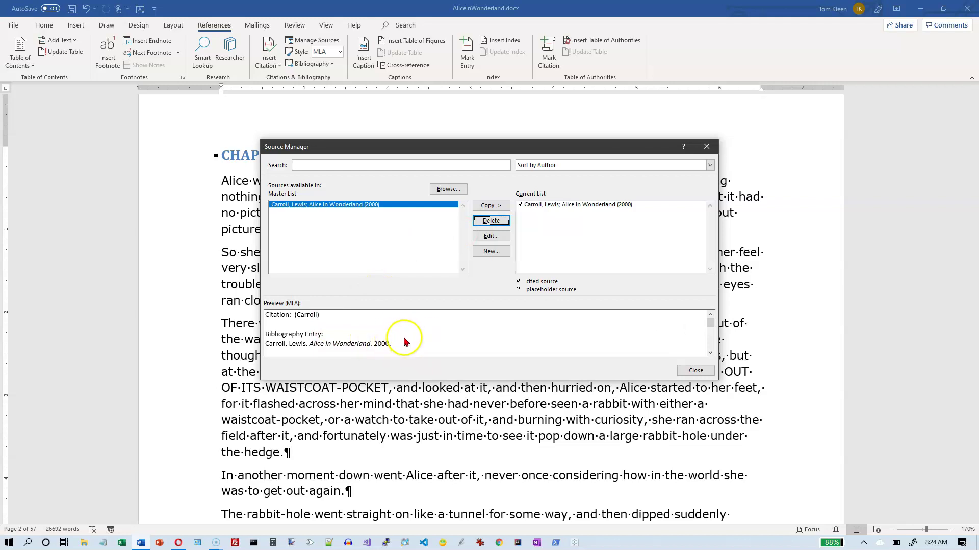
pyautogui.click(710, 164)
pyautogui.click(711, 164)
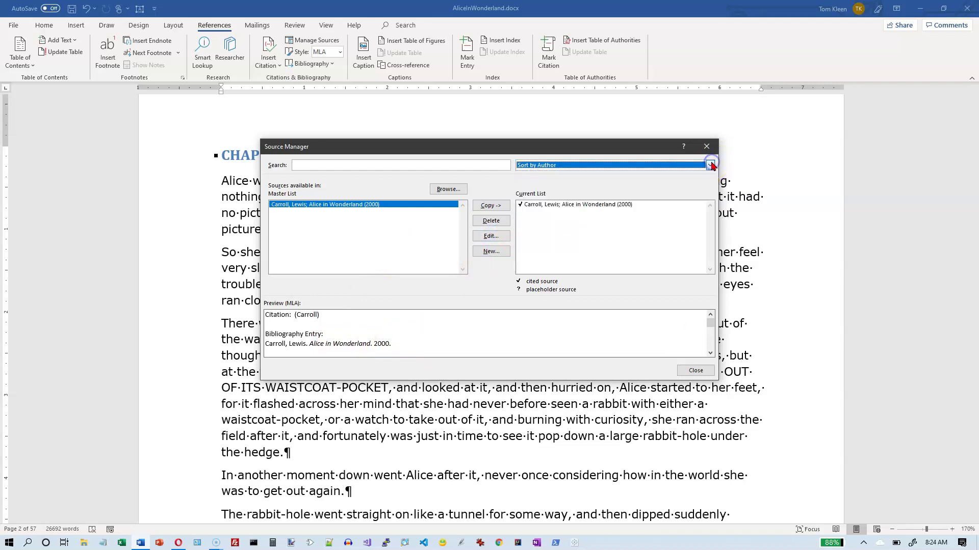
pyautogui.click(696, 371)
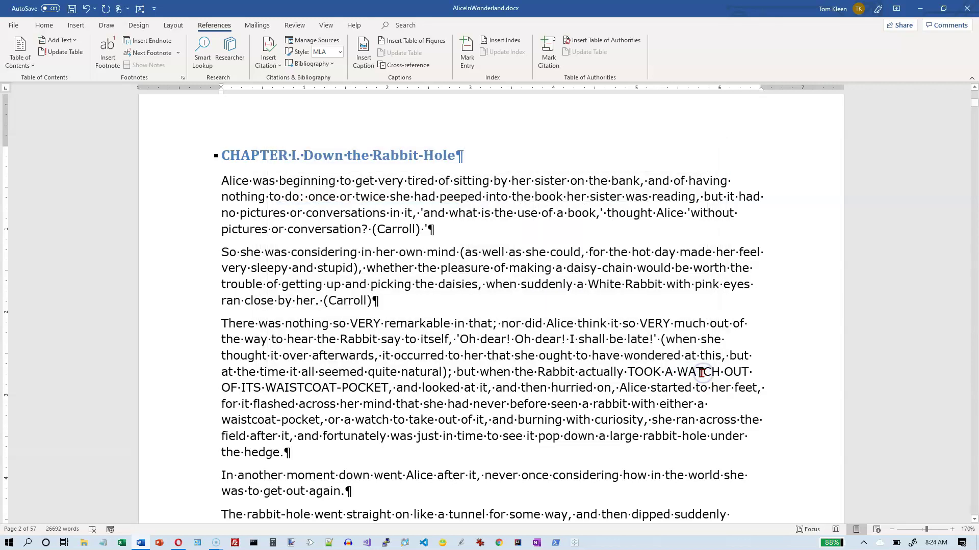
# Insert the built-in Bibliography in the empty paragraph after THE END at the end of the document.
pyautogui.click(390, 253)
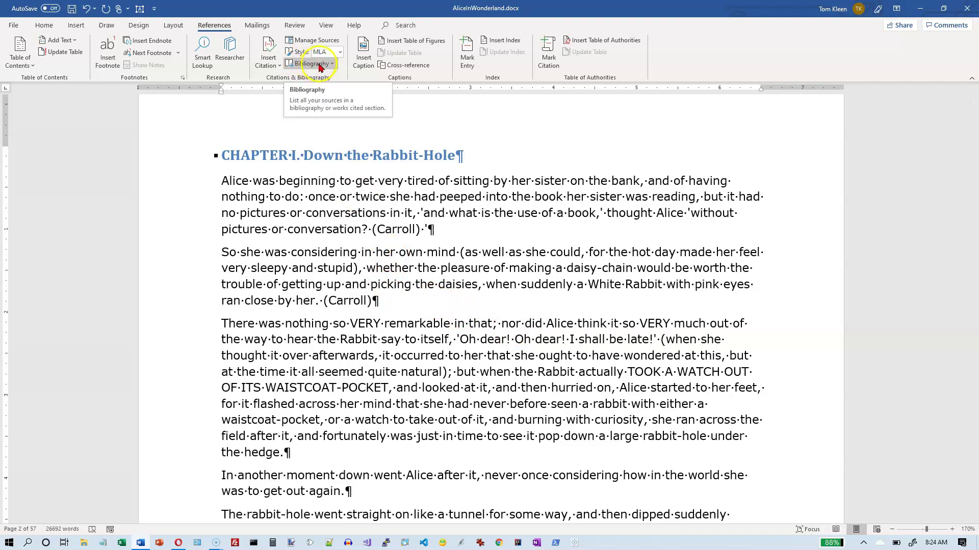
pyautogui.click(383, 302)
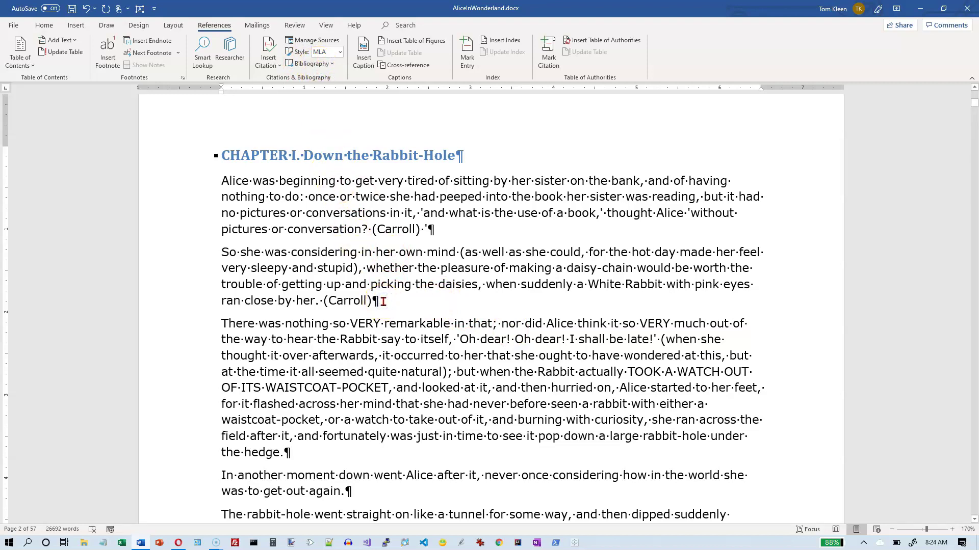
pyautogui.hotkey('ctrl', 'End')
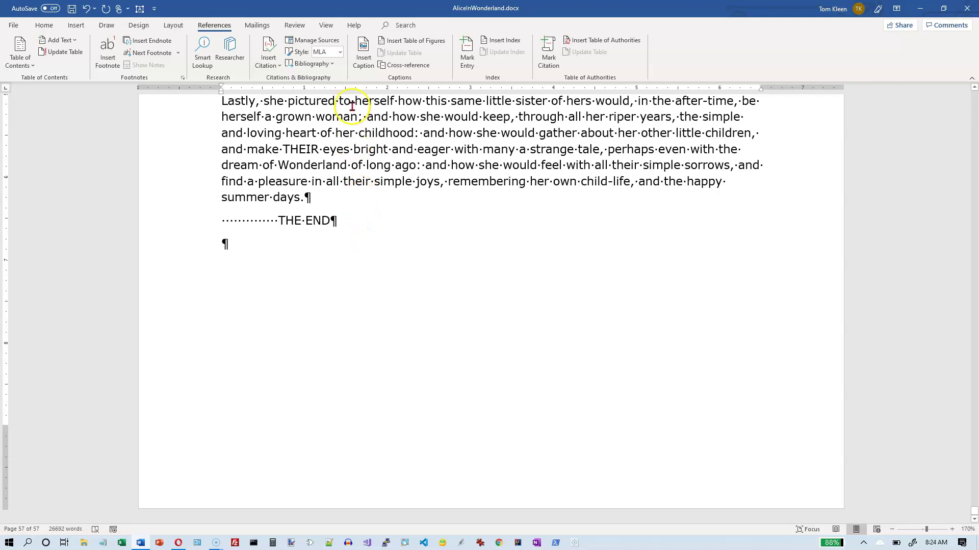
pyautogui.click(331, 63)
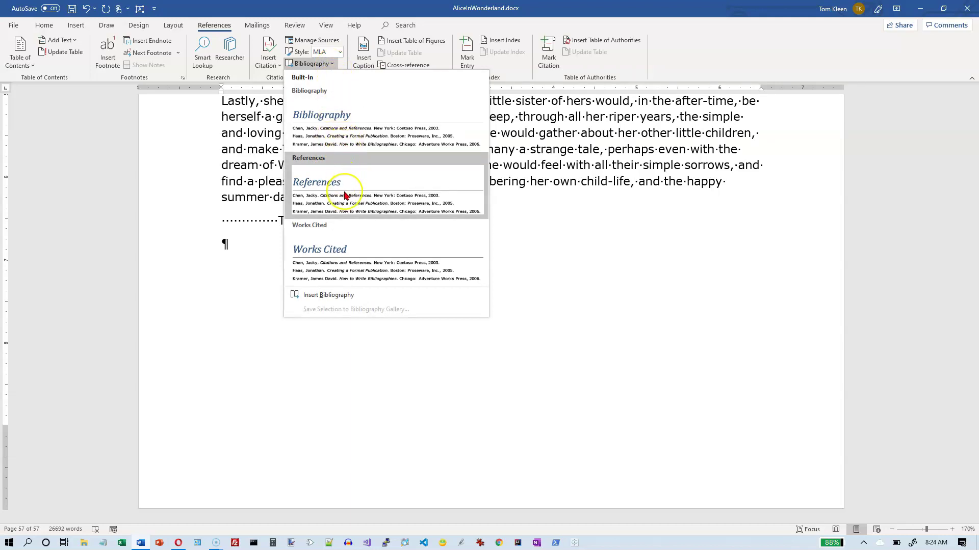
pyautogui.click(326, 121)
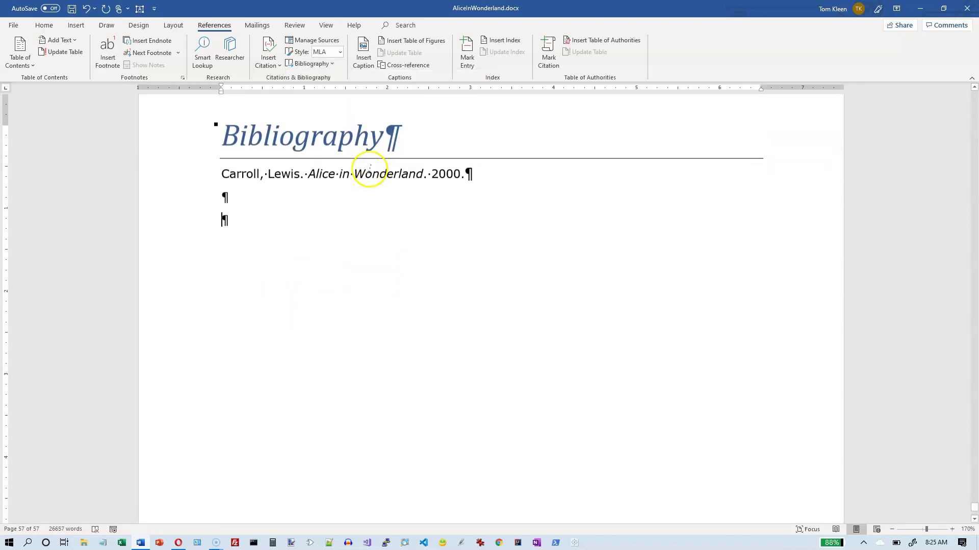
# Insert the built-in References list after the Bibliography, and go back to check both against the end of the story.
pyautogui.click(336, 65)
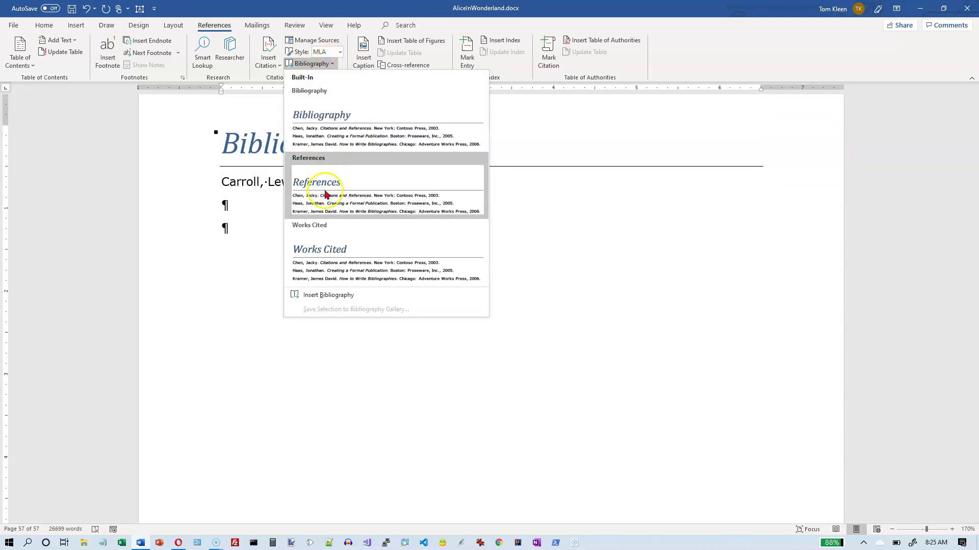
pyautogui.click(325, 190)
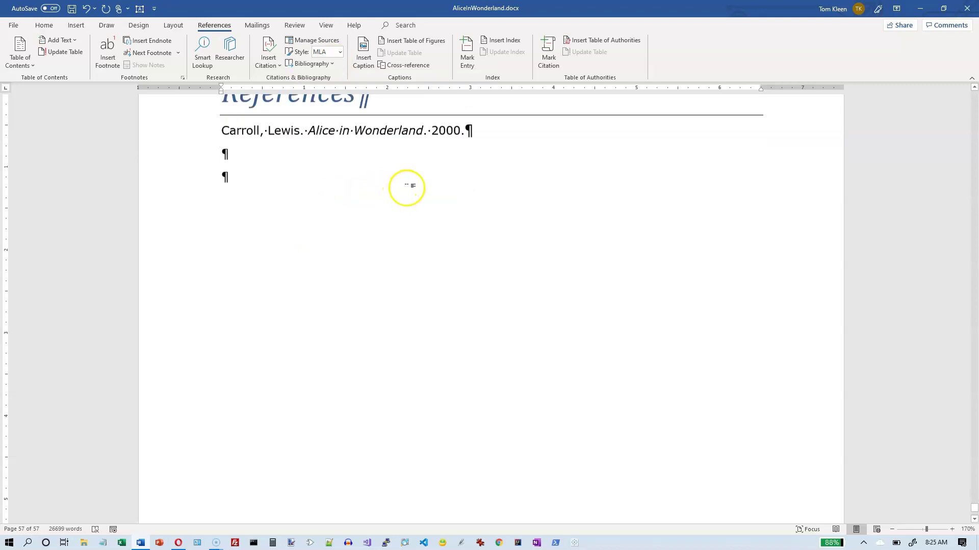
pyautogui.scroll(10, 408, 187)
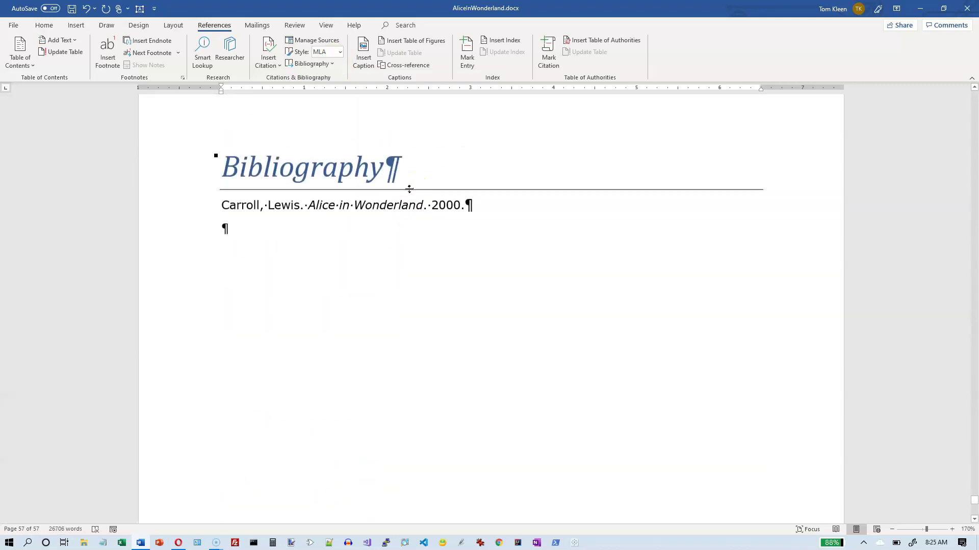
pyautogui.scroll(10, 409, 188)
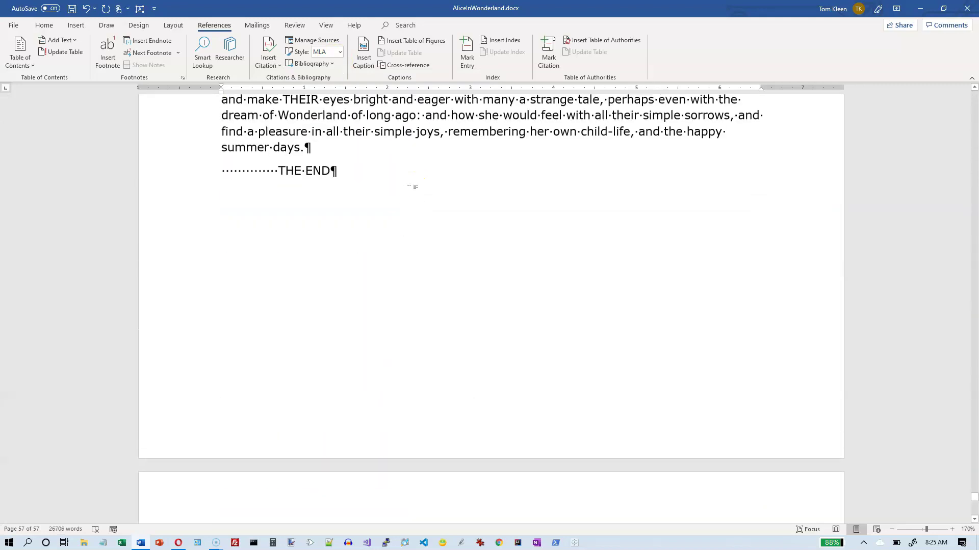
pyautogui.scroll(-10, 384, 193)
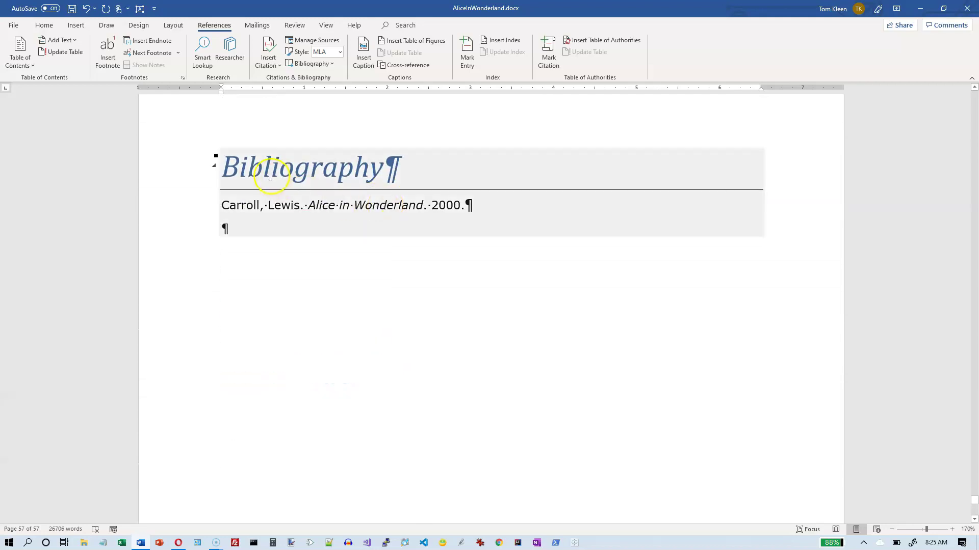
# Select the Alice in Wonderland entry in the Bibliography block and update the citations and bibliography.
pyautogui.click(270, 174)
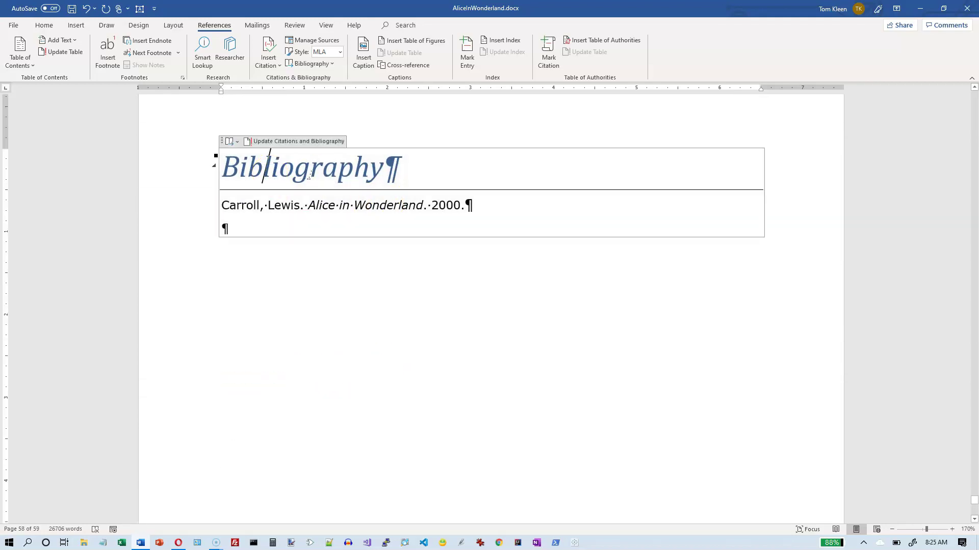
pyautogui.scroll(1, 423, 193)
pyautogui.click(395, 202)
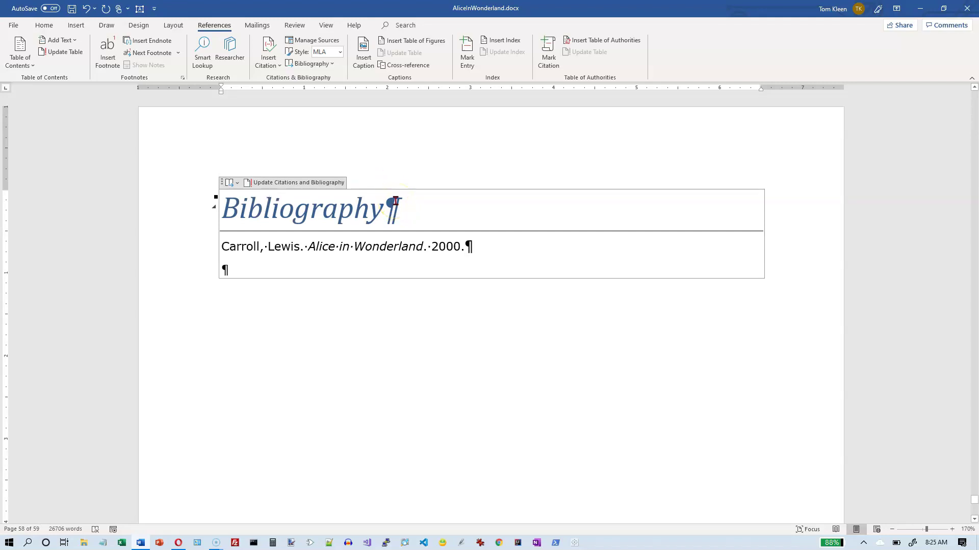
pyautogui.click(362, 253)
pyautogui.click(362, 250)
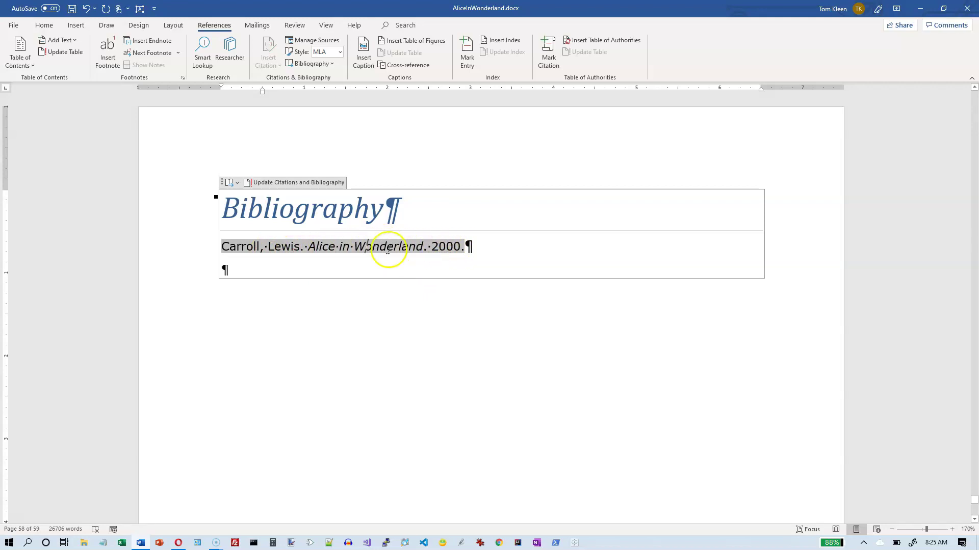
pyautogui.click(467, 247)
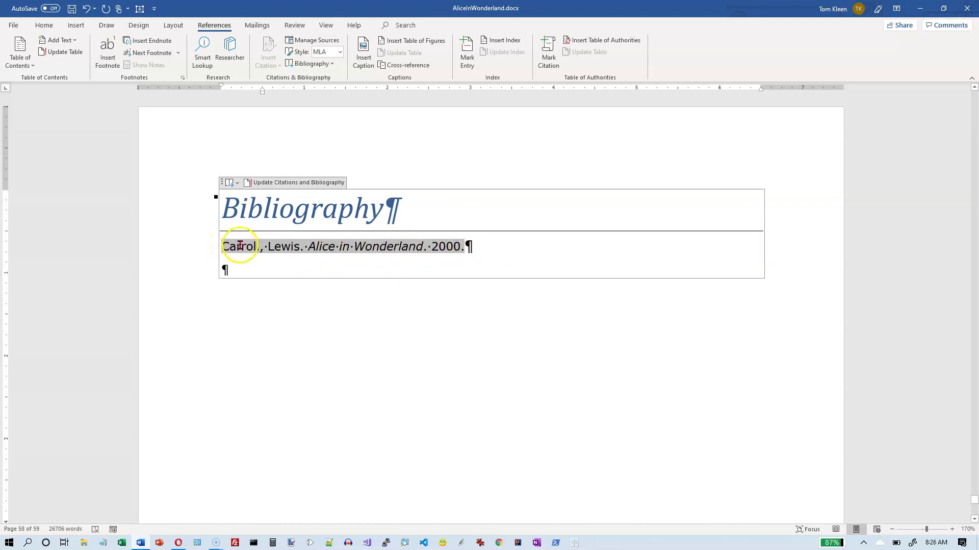
pyautogui.click(273, 183)
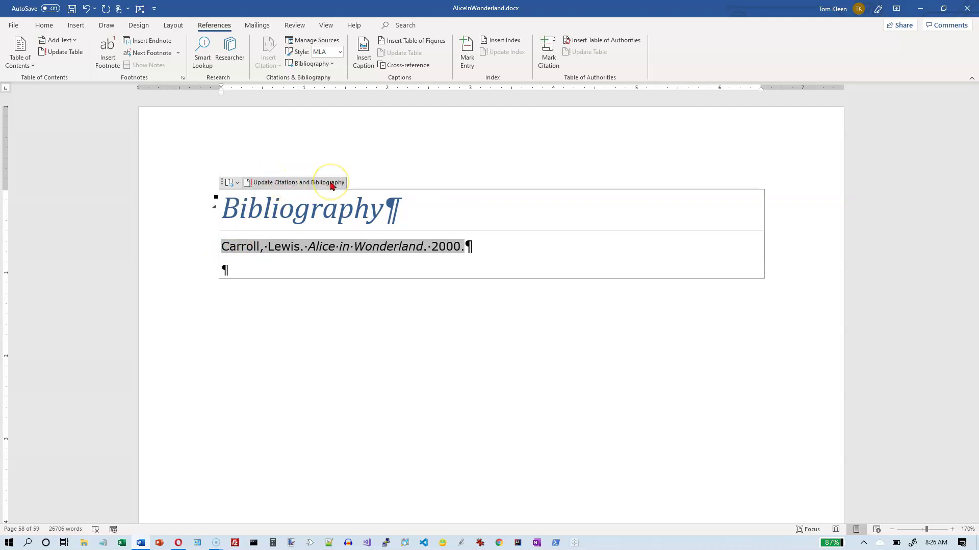
# Change the Bibliography block to the built-in Works Cited format and update its citations and bibliography.
pyautogui.click(237, 183)
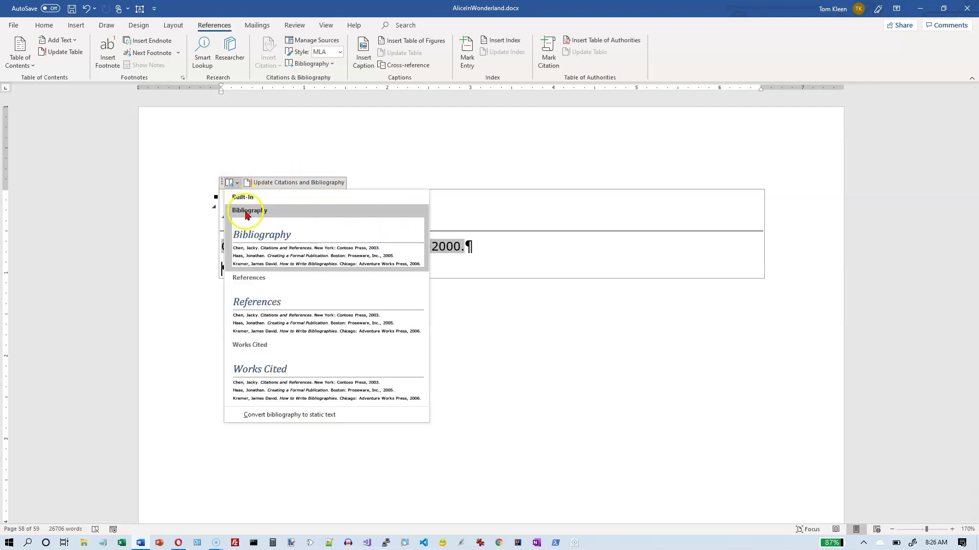
pyautogui.click(268, 377)
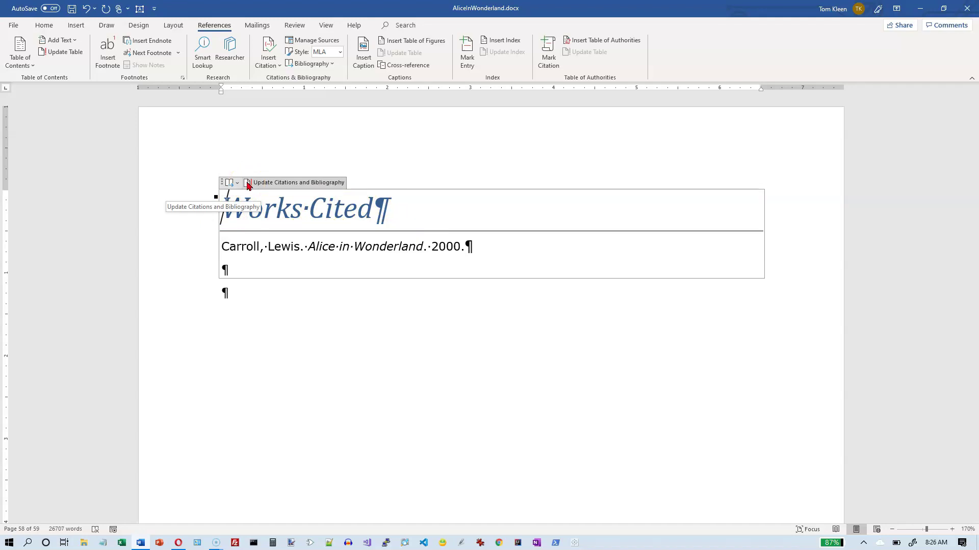
pyautogui.click(311, 183)
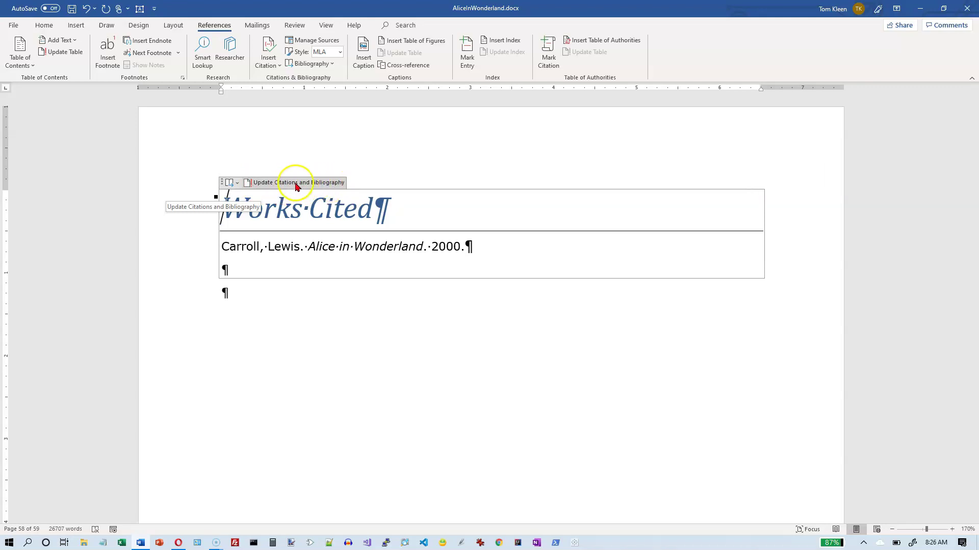